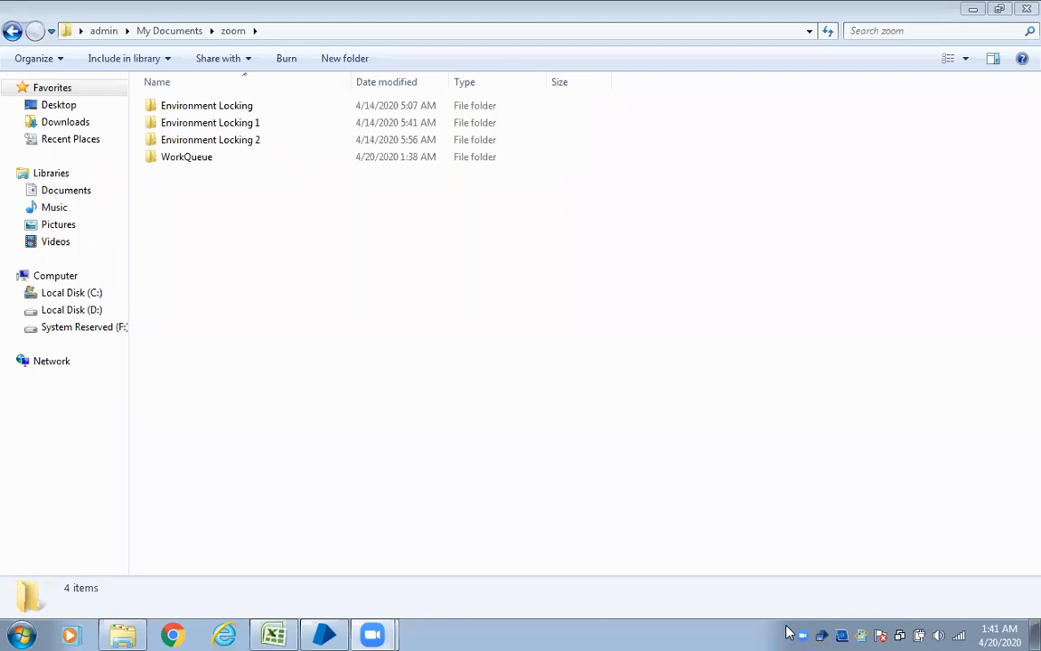
Step: Switch to Blue Prism and rename the existing work queue to EMP_WQ in the Workflow settings
click(328, 635)
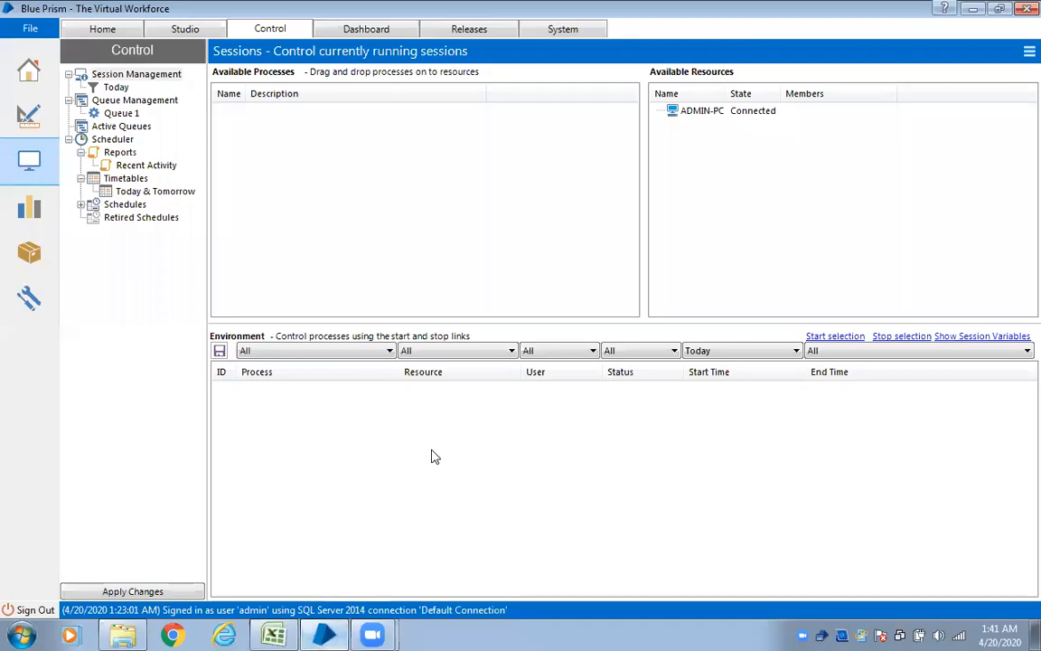
click(583, 32)
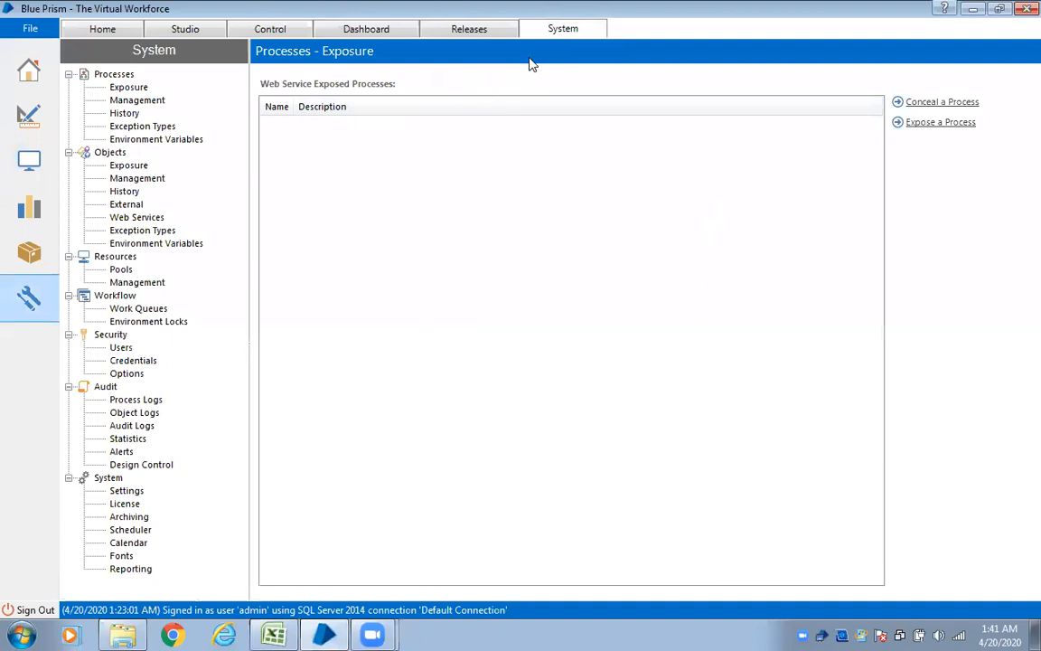
click(132, 310)
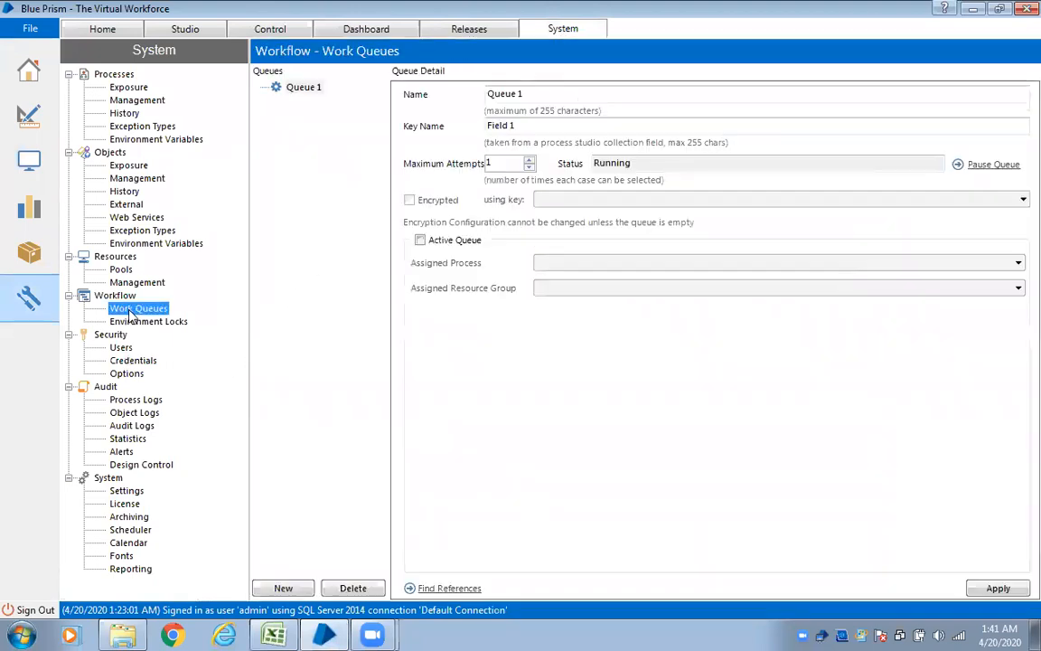
click(272, 30)
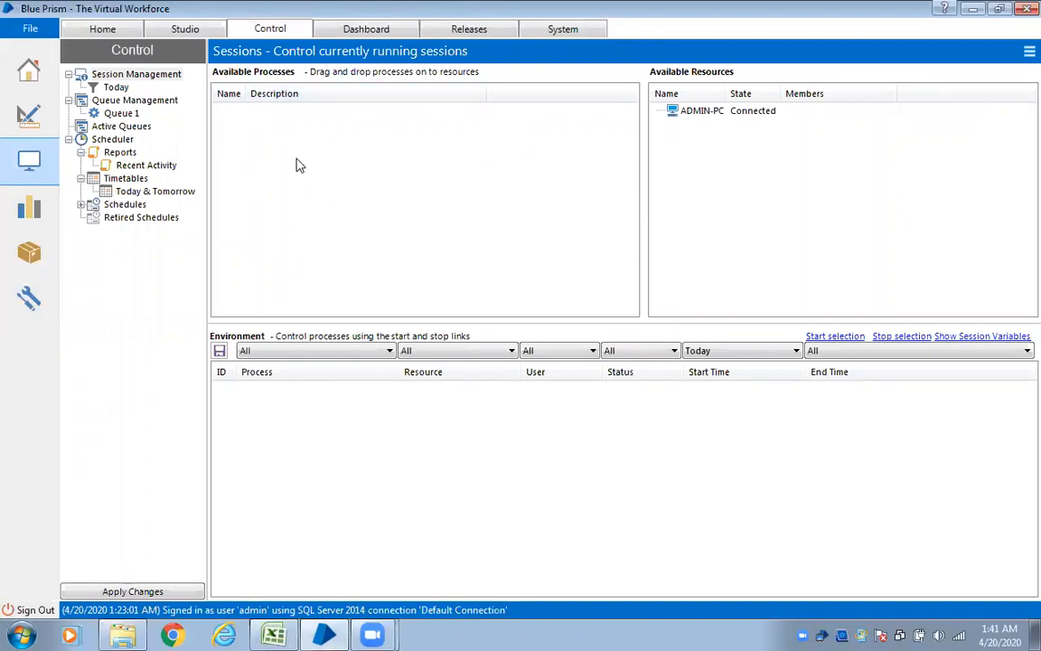
click(551, 30)
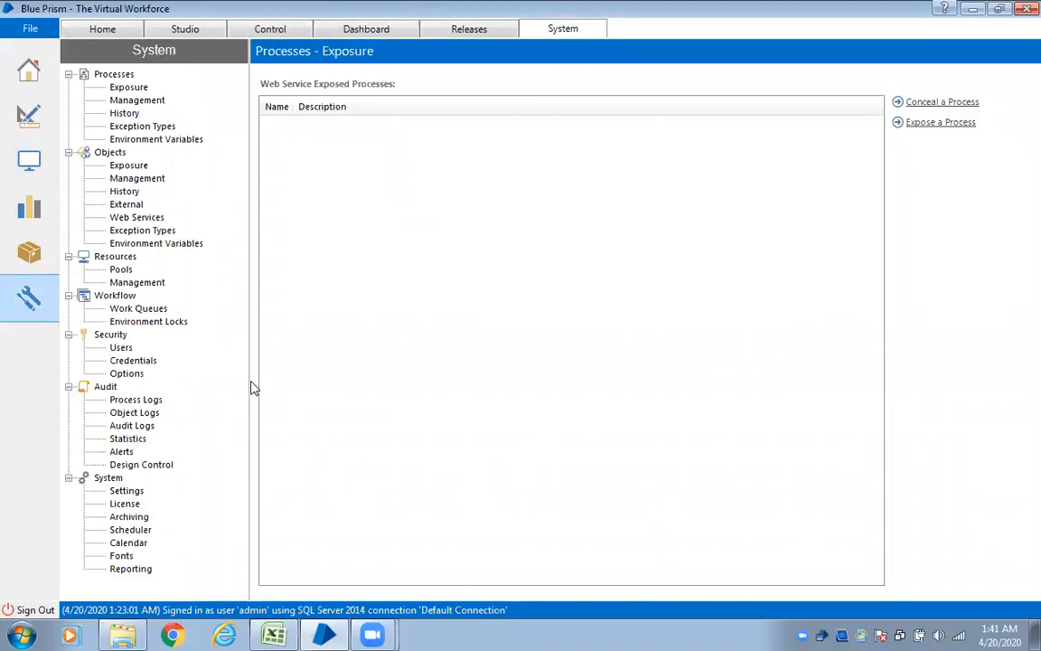
click(137, 308)
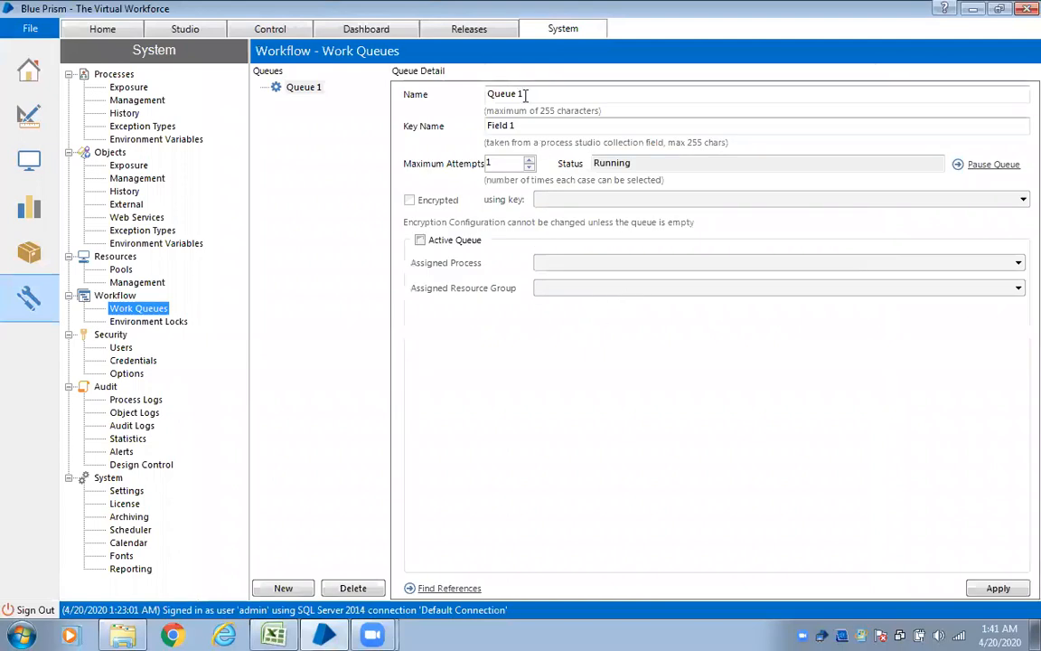
drag(525, 94, 486, 94)
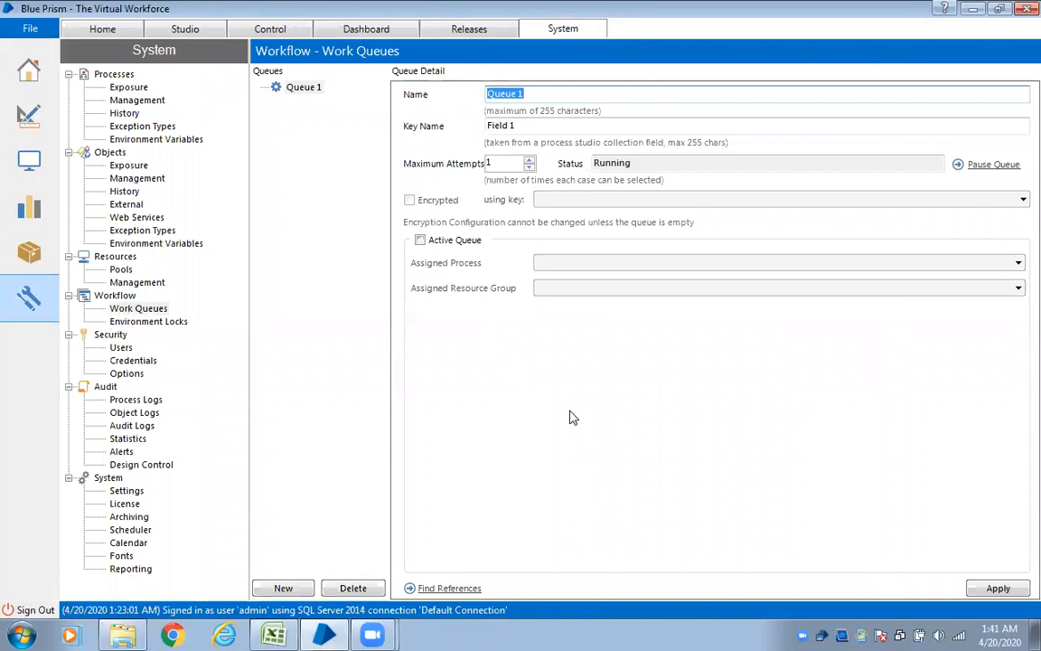
text(EMP_WQ)
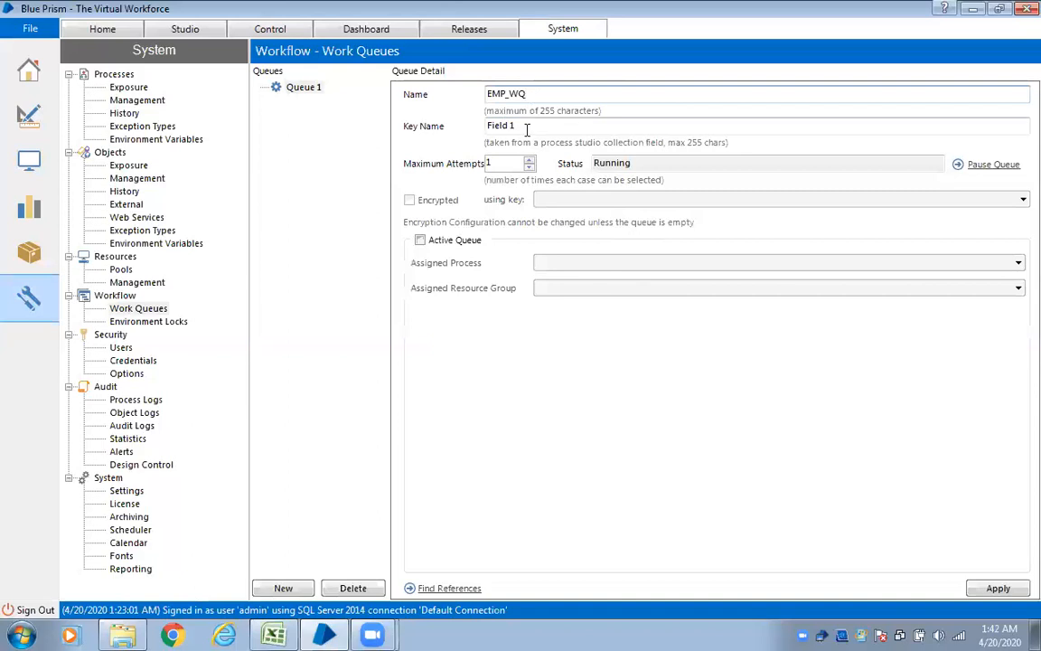
Step: Set the EMP_WQ queue's key name to EMP_ID, copied from cell A1 of the Work_Queue workbook, and apply the changes
drag(523, 127, 488, 127)
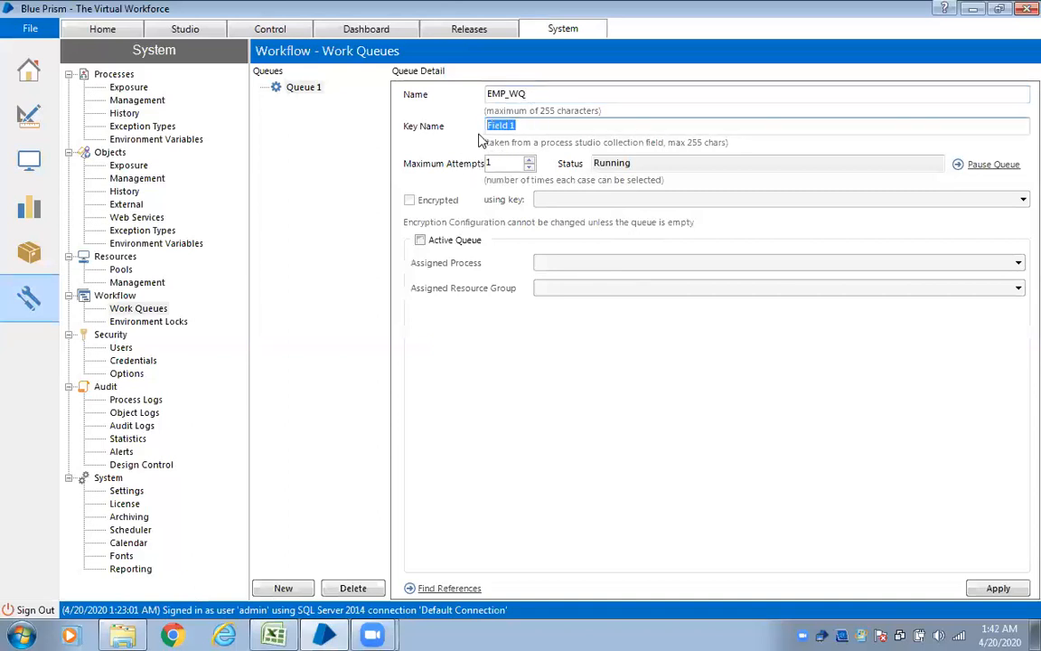
click(272, 635)
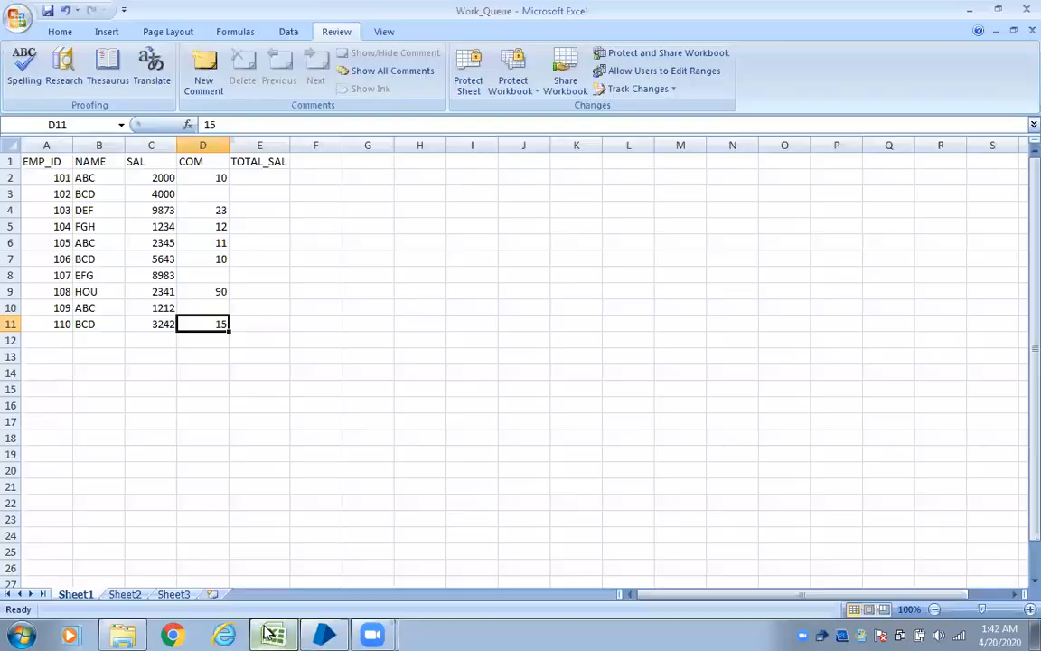
click(55, 163)
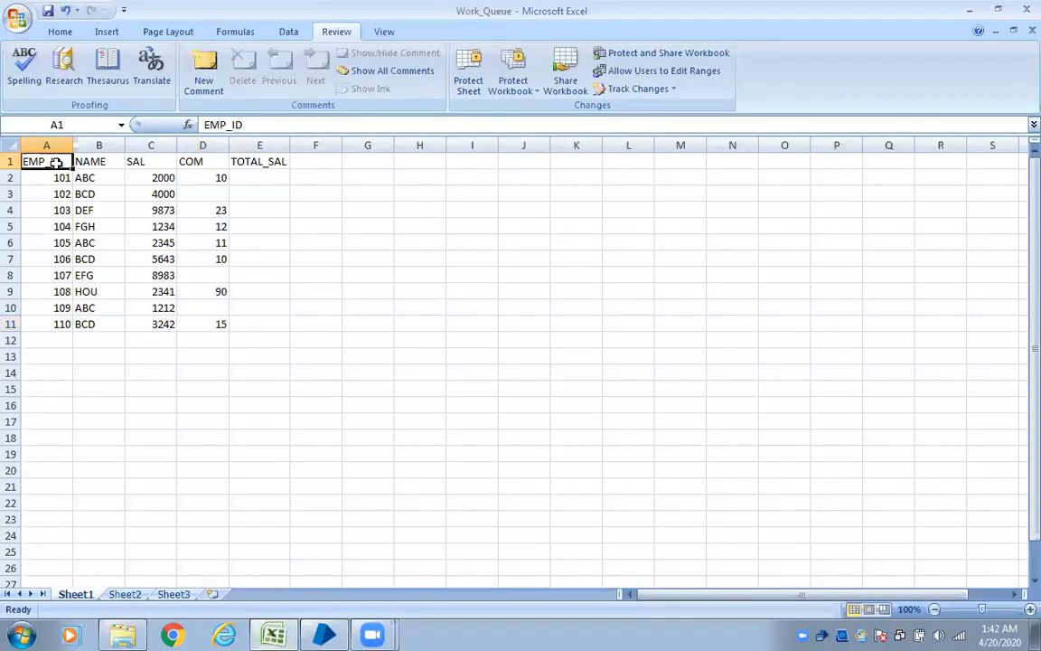
key(ctrl+c)
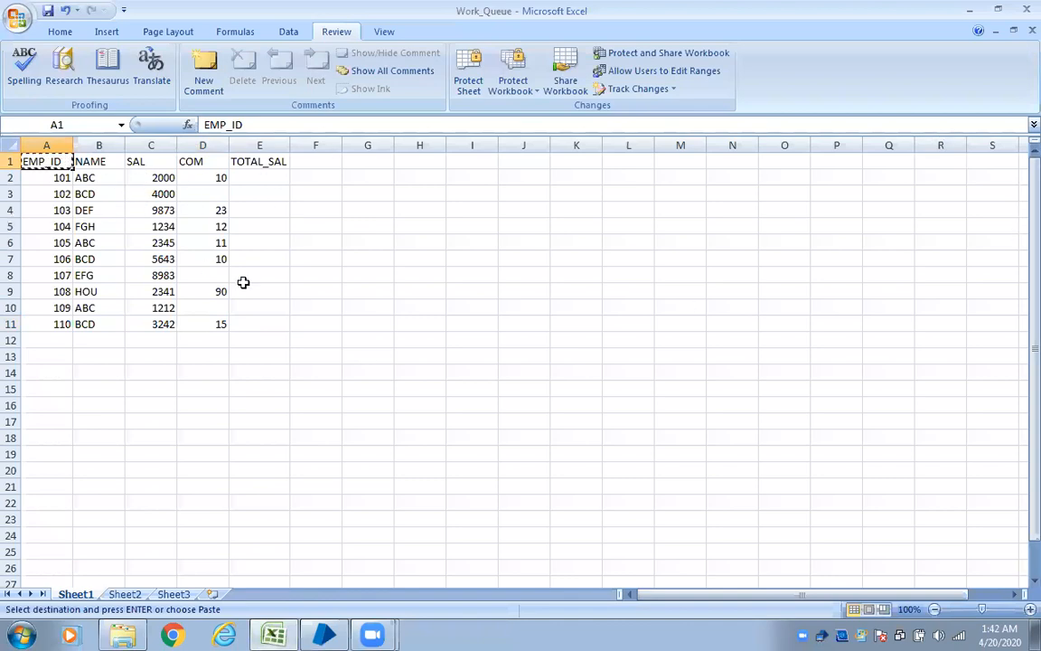
click(972, 12)
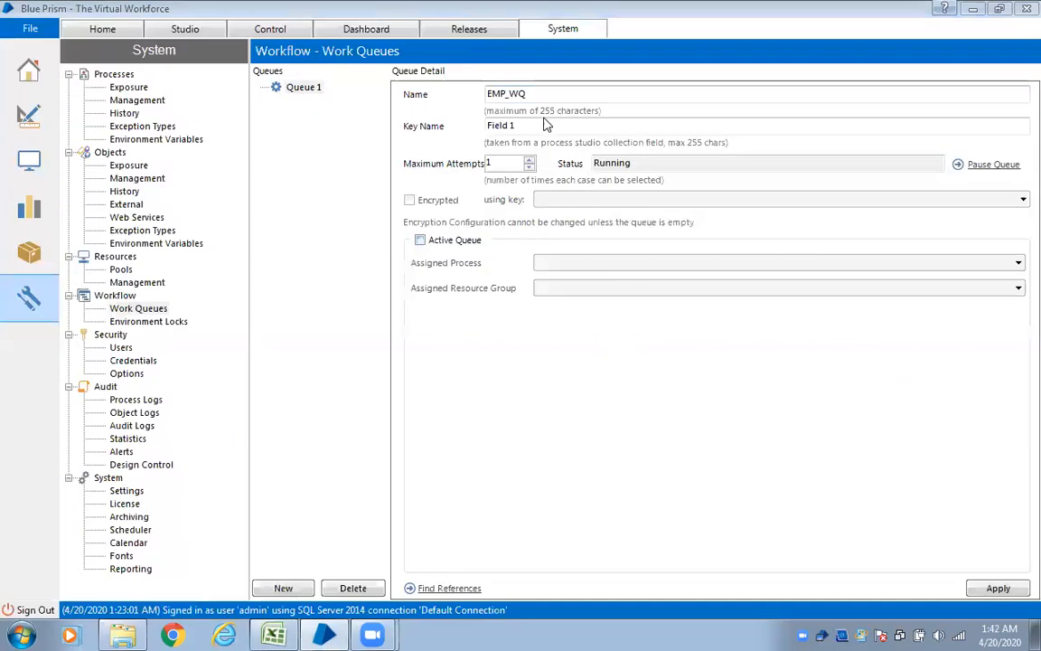
drag(540, 125, 437, 123)
key(ctrl+v)
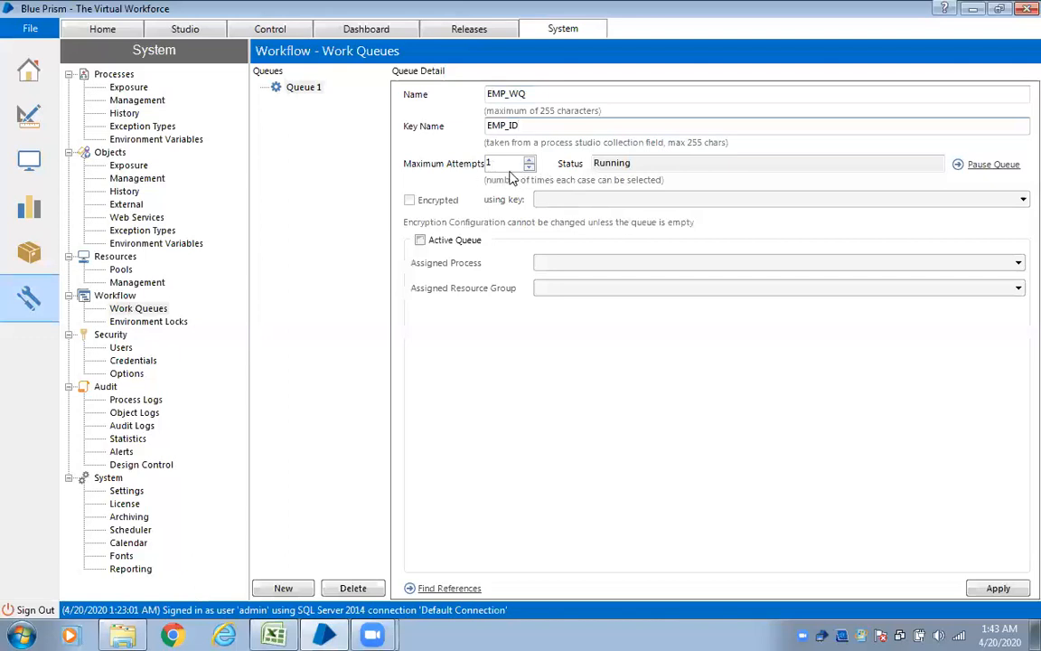
click(1010, 595)
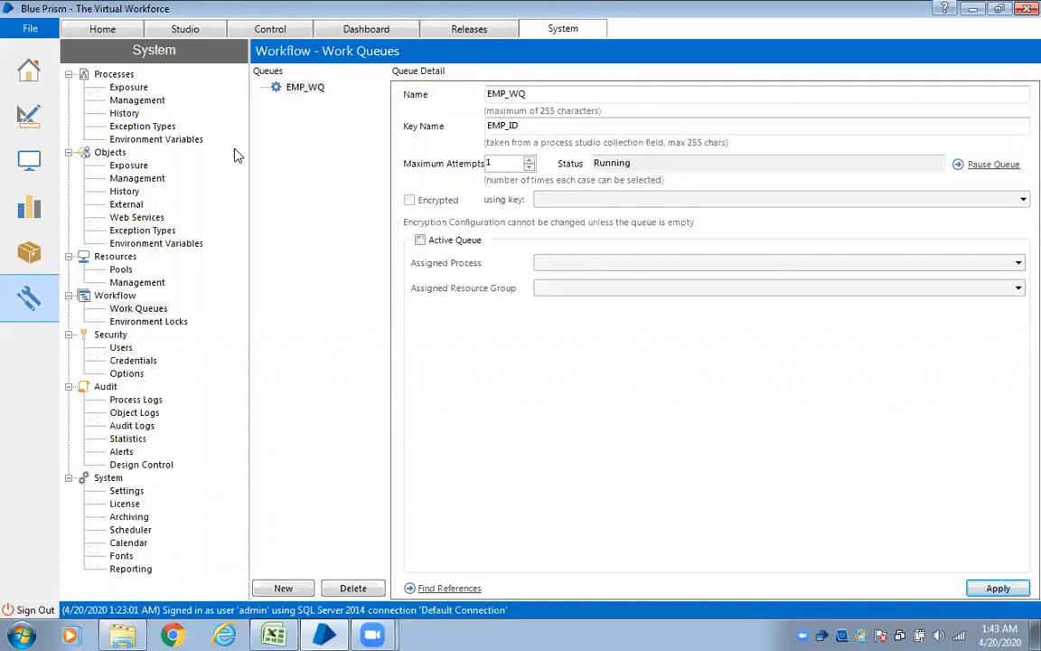
Step: Check the Control area's queue list, available processes and available resources for the updated queue setup
click(257, 31)
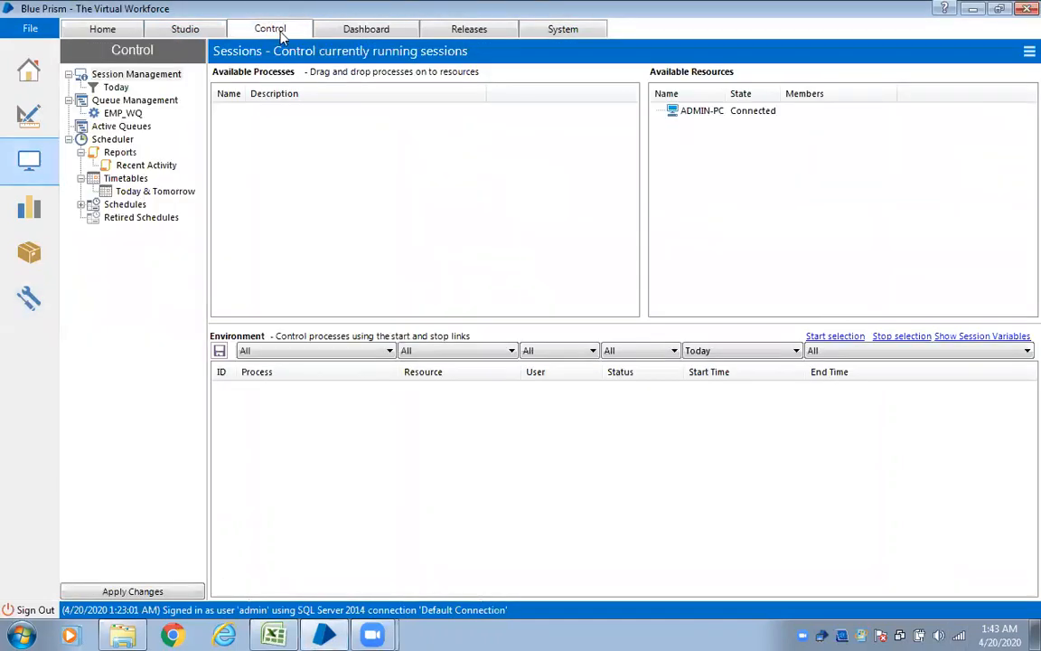
click(180, 33)
click(262, 31)
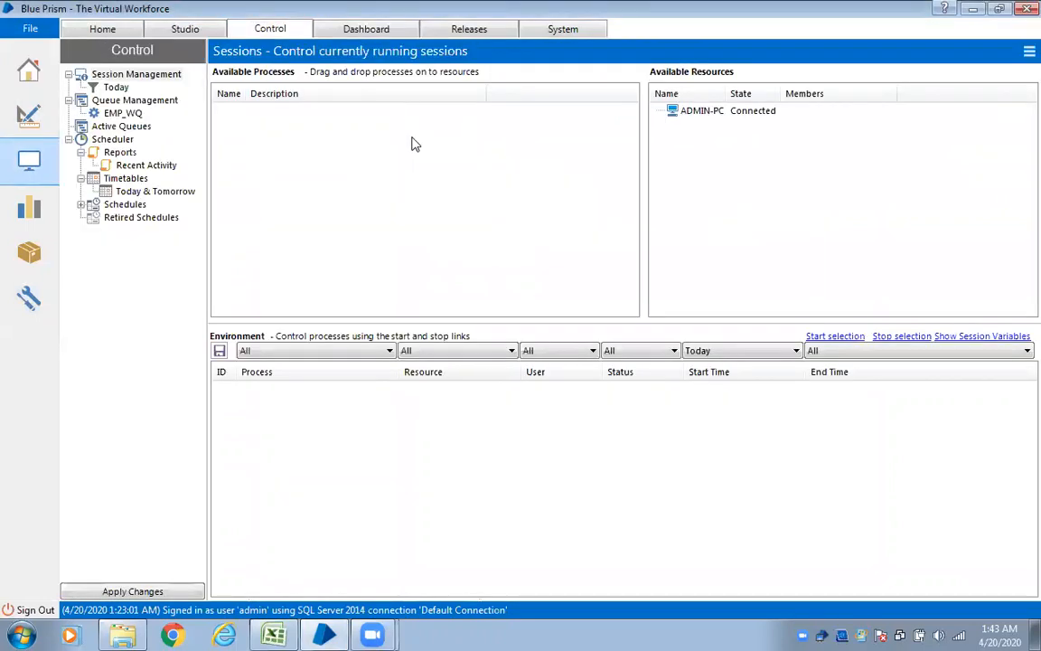
click(1029, 52)
click(992, 71)
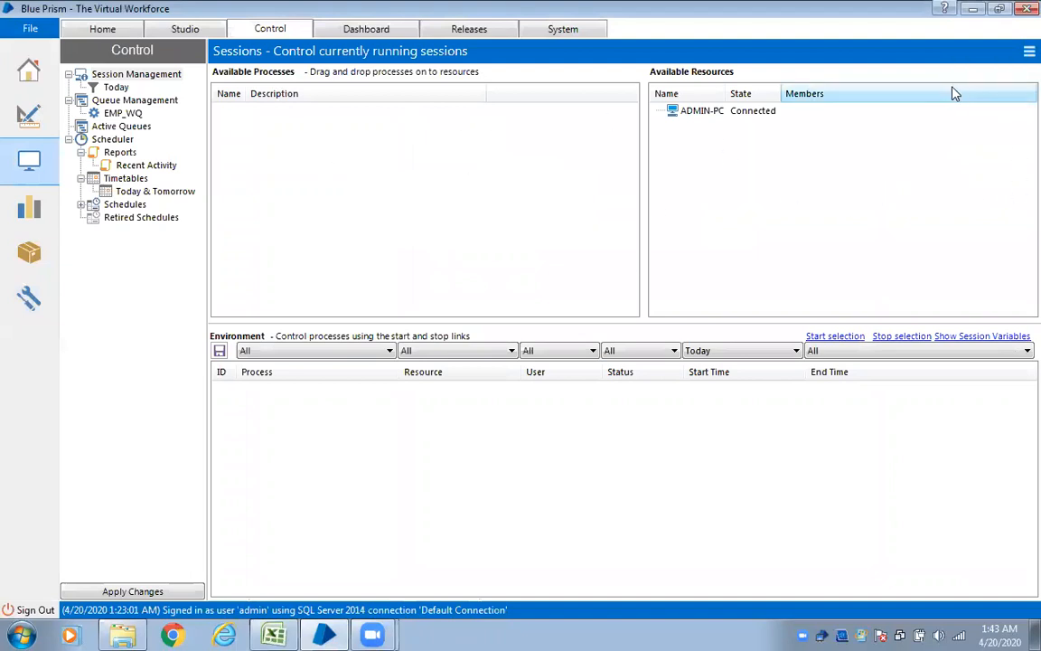
click(1029, 52)
click(1012, 76)
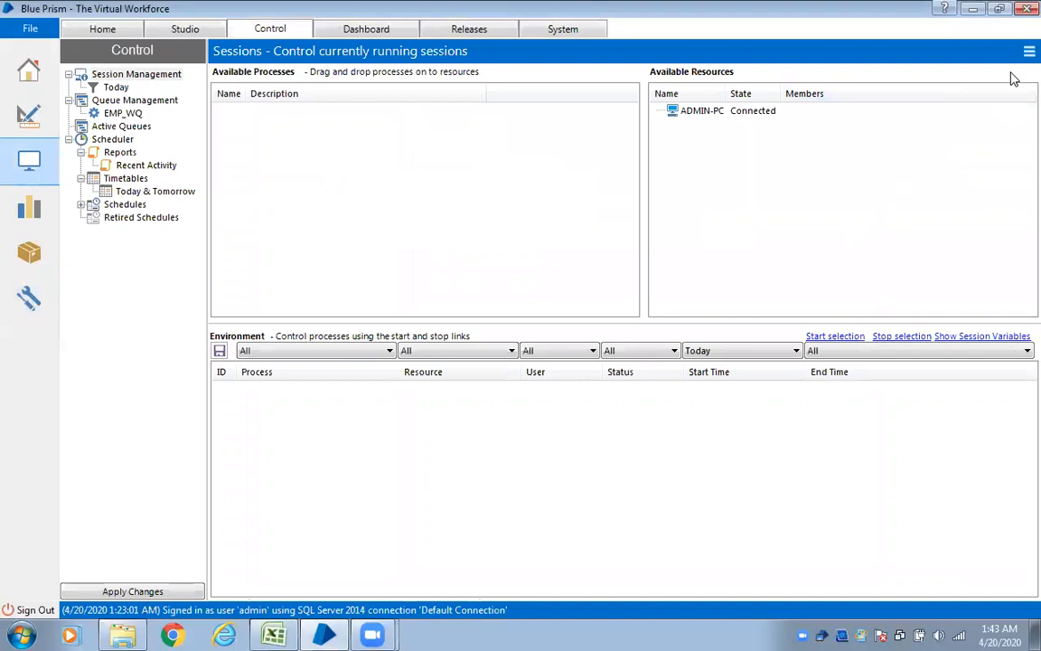
Step: Reapply the EMP_WQ work queue settings and recheck the session control view
click(560, 30)
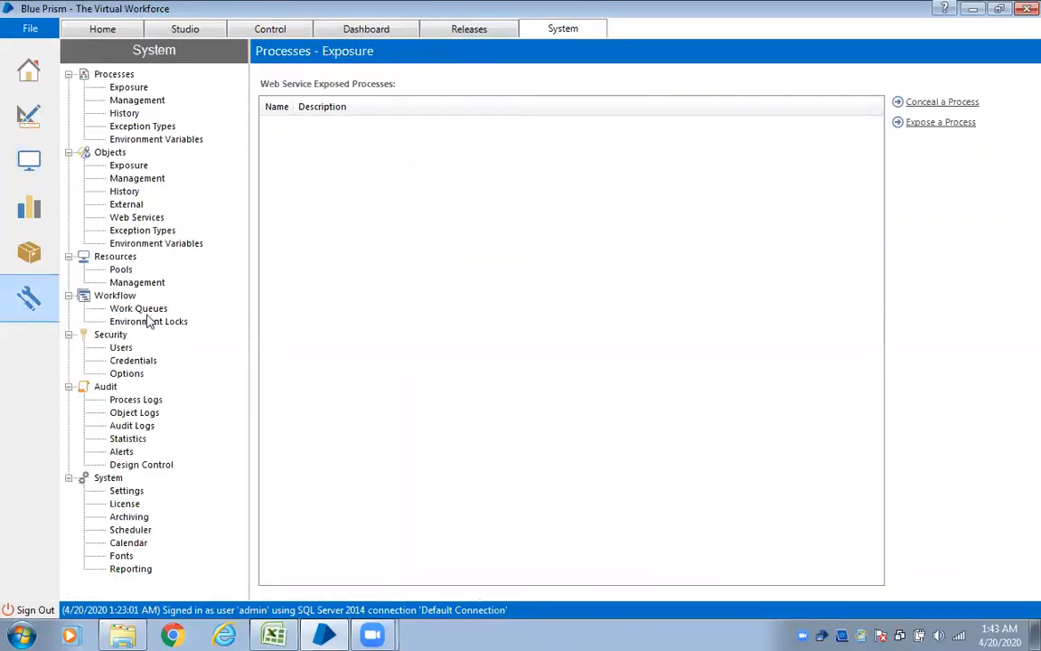
click(135, 307)
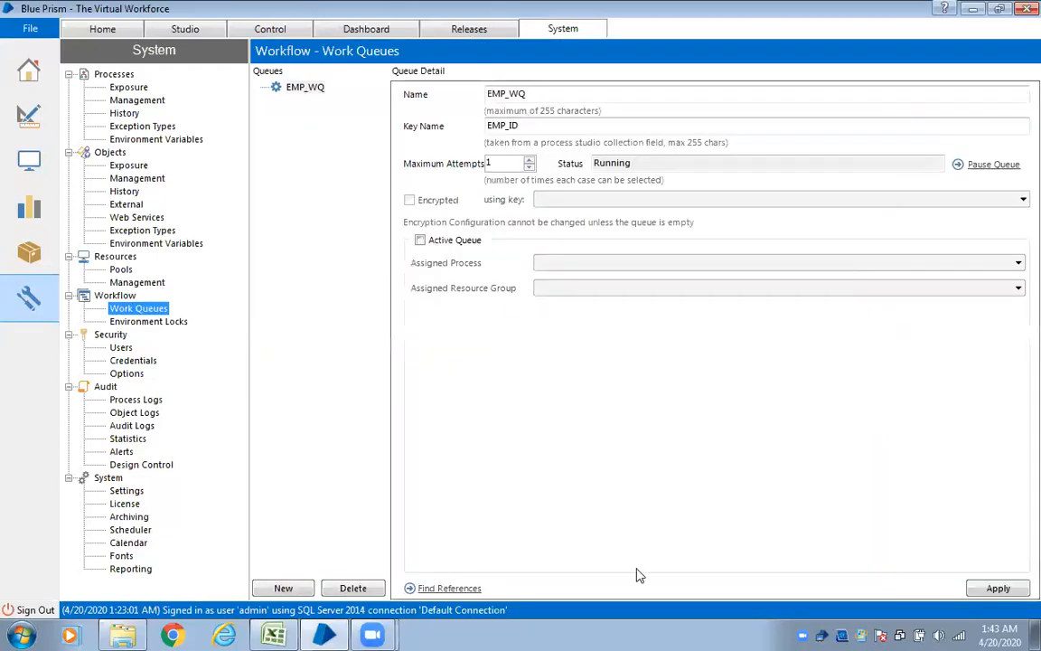
click(998, 588)
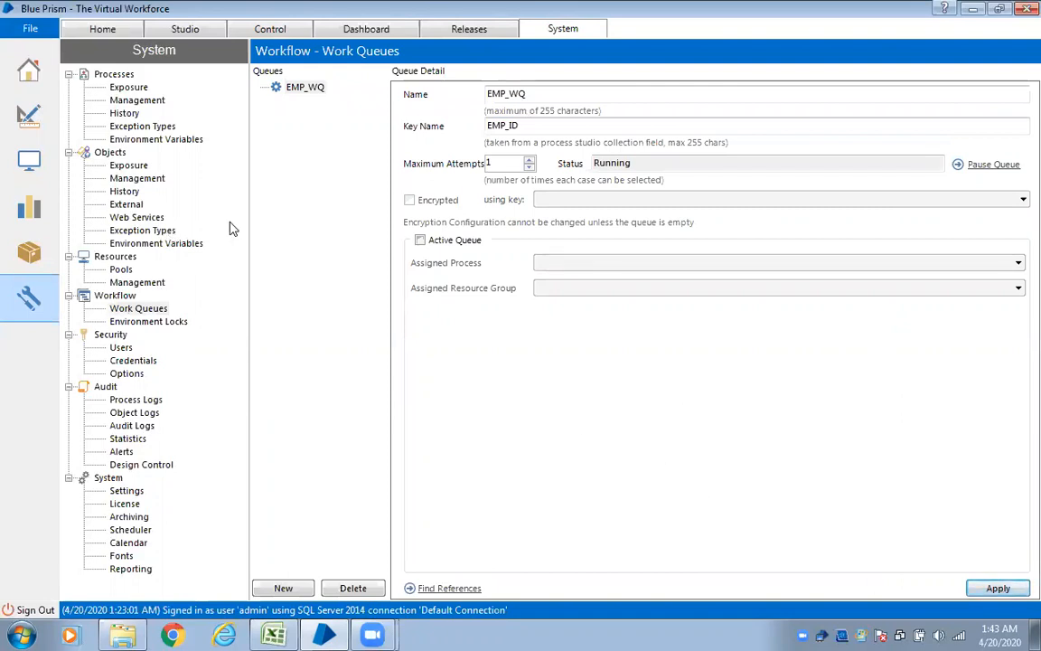
click(272, 30)
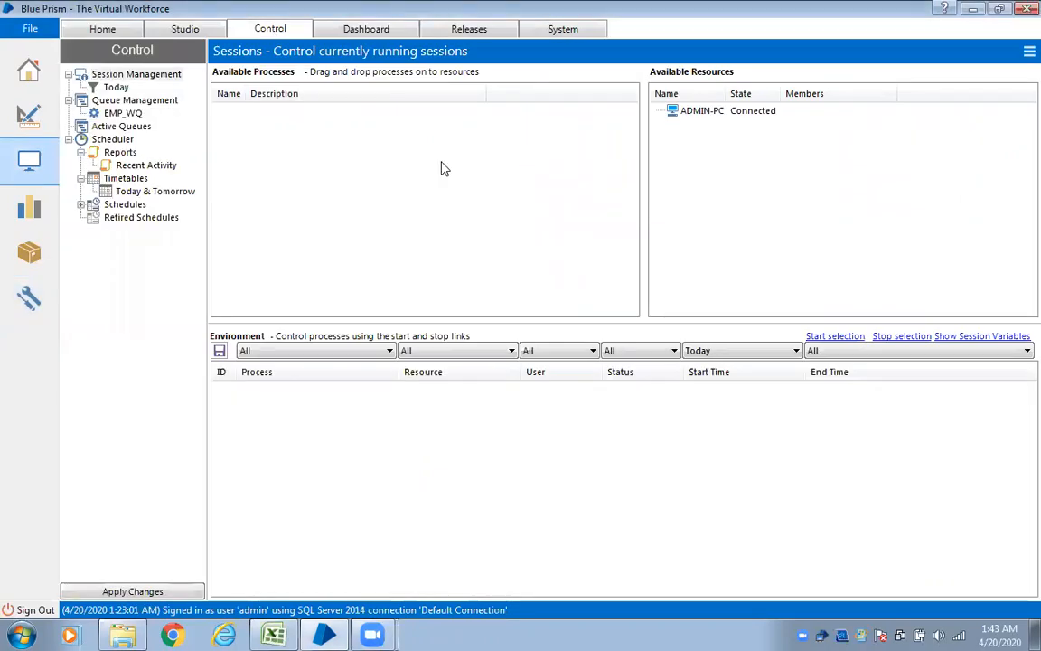
click(1028, 51)
click(1010, 76)
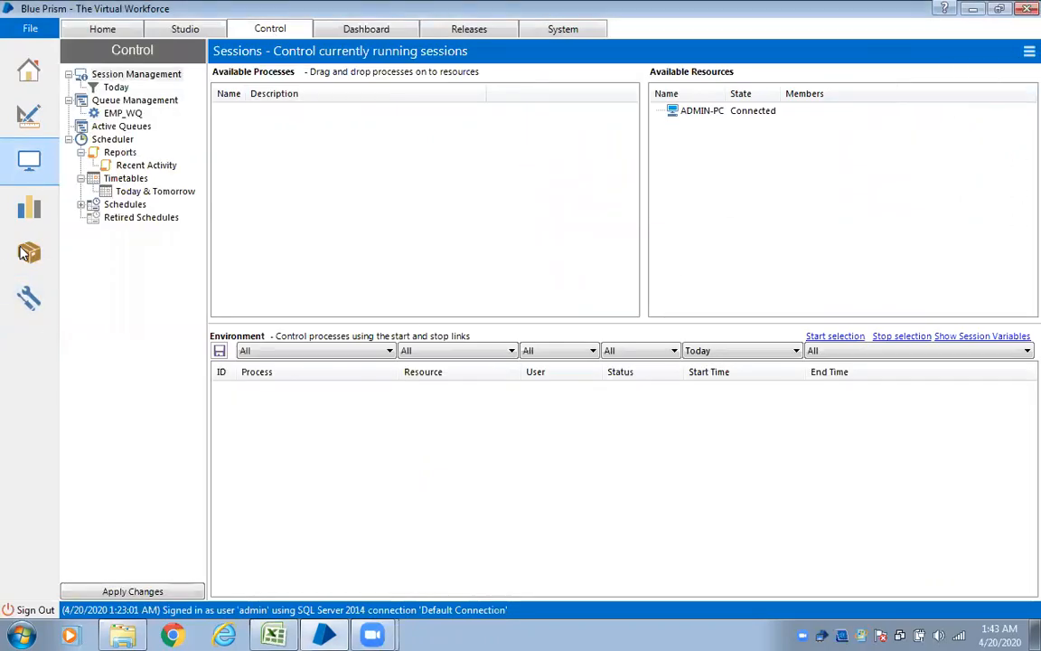
Step: Sign out of Blue Prism and sign back in as admin with the account password
click(7, 611)
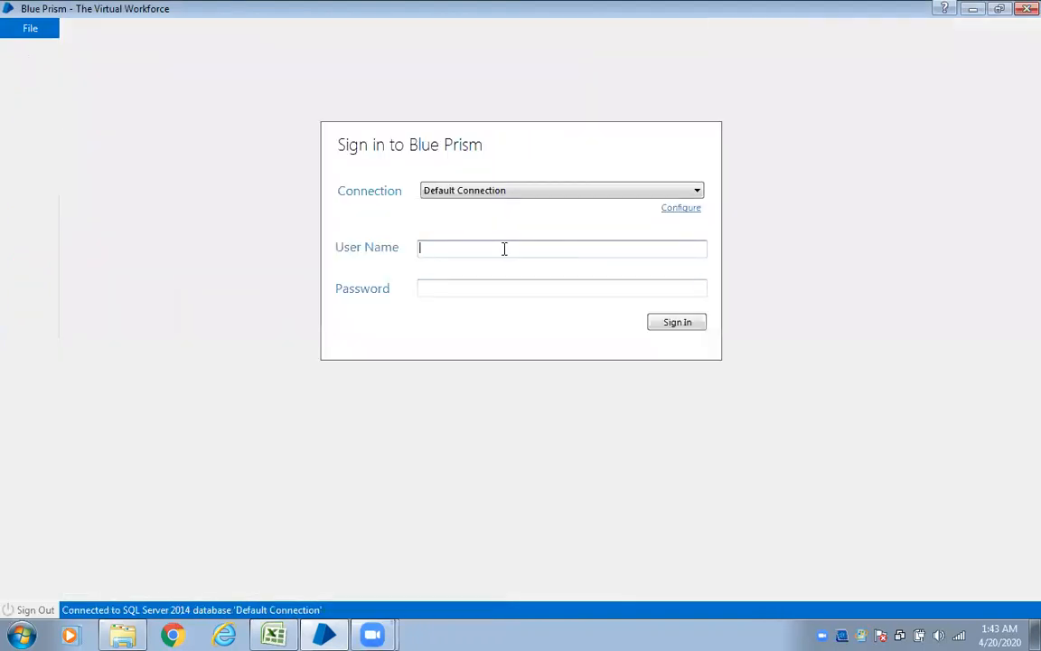
key(Tab)
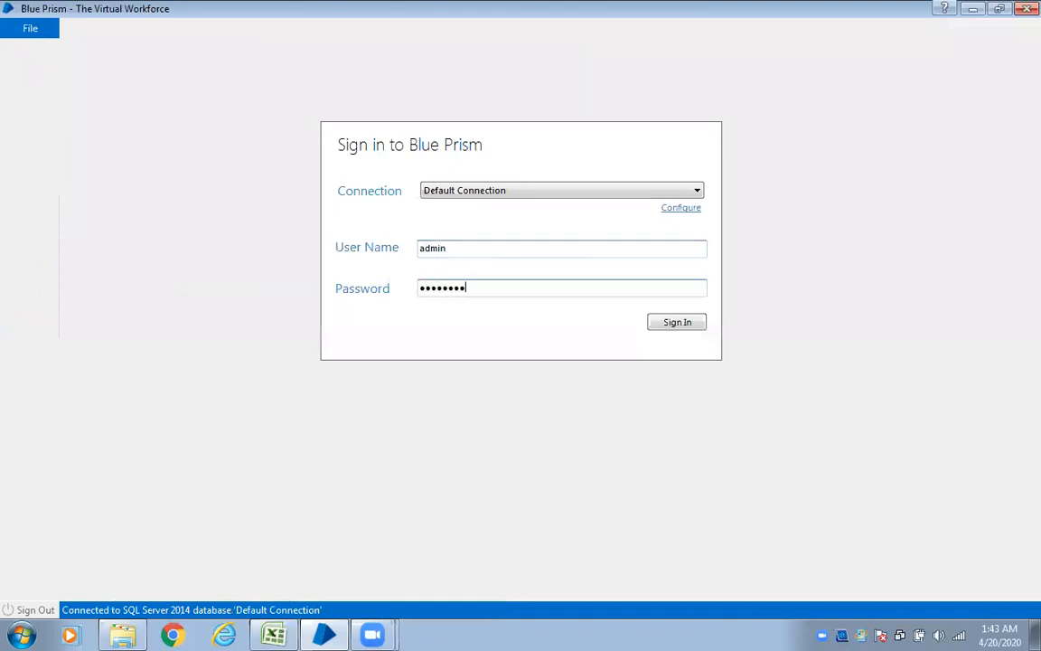
click(694, 326)
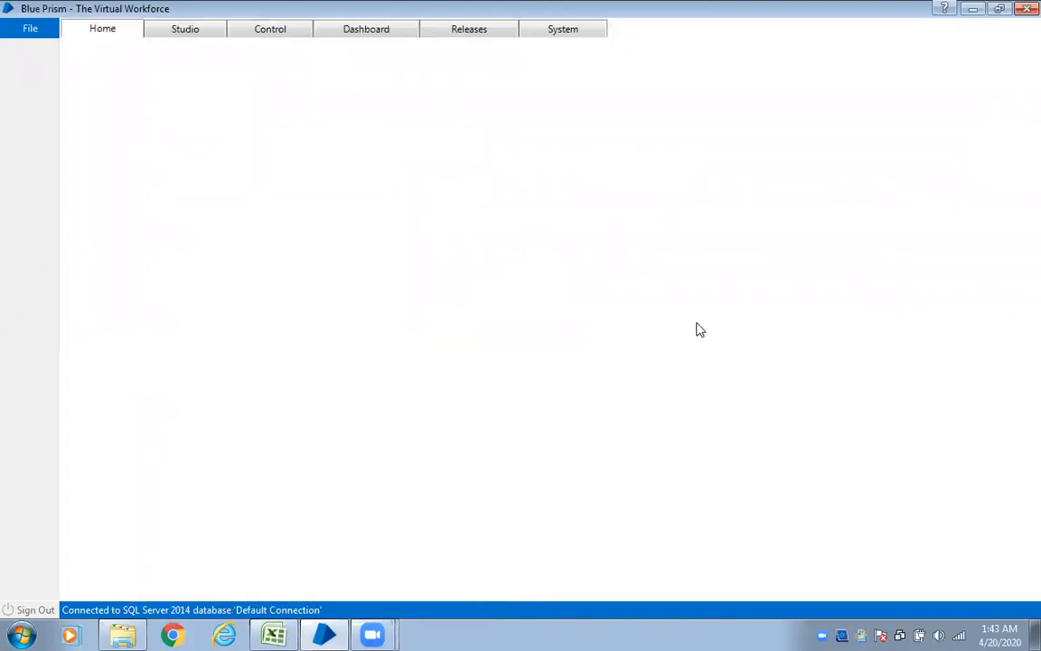
Step: Examine the ADMIN-PC resource, then the EMP_WQ queue's status, pause and resume options, and contents columns in queue management
click(300, 28)
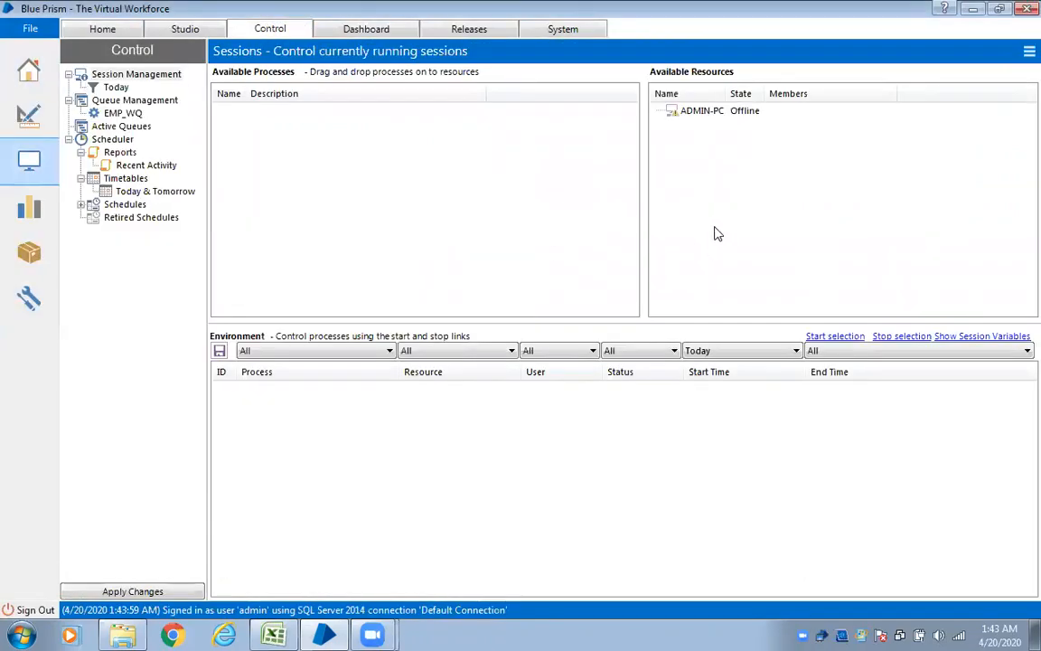
click(705, 116)
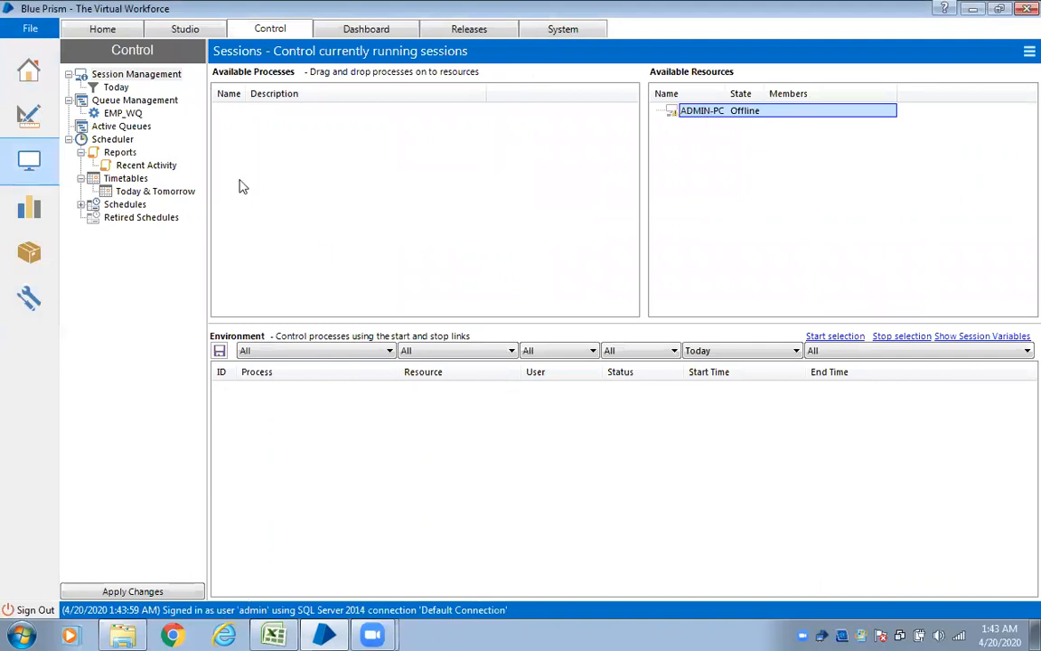
click(129, 115)
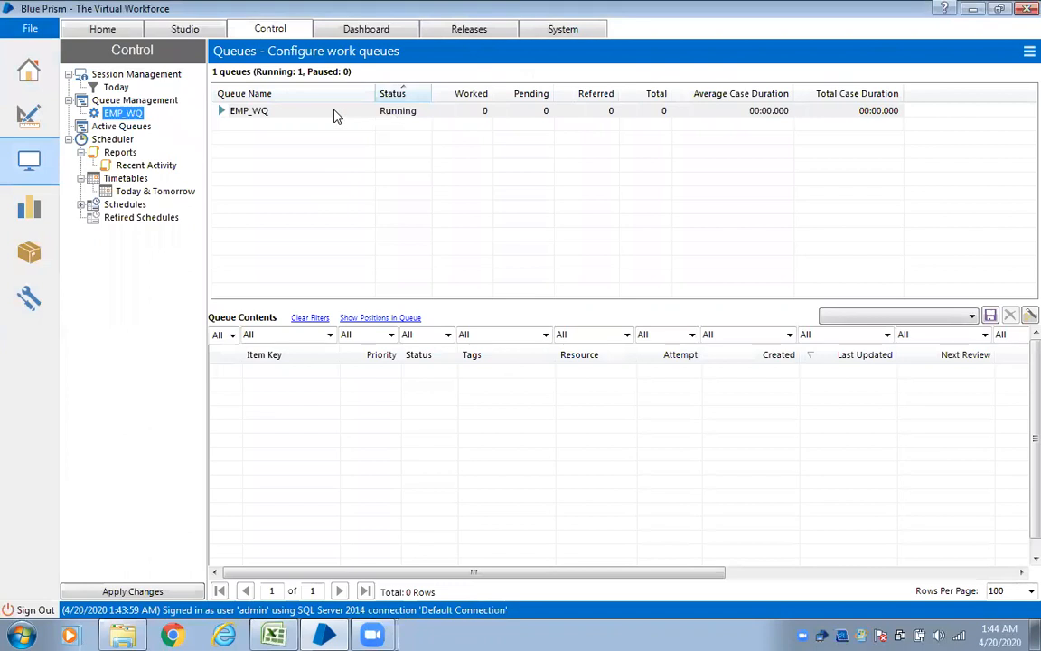
right_click(391, 116)
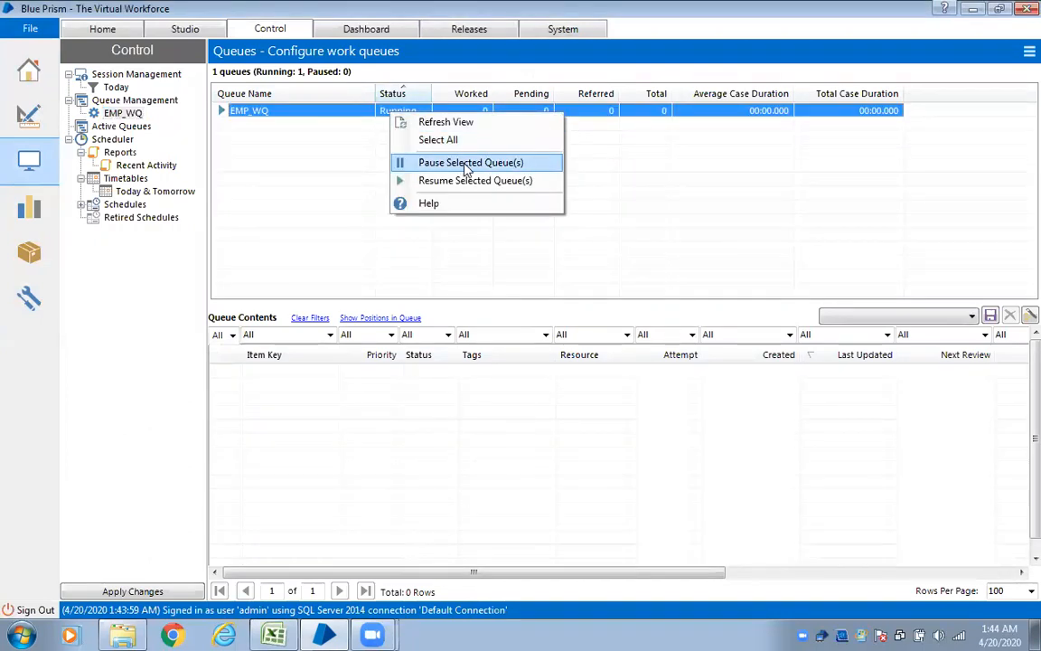
click(574, 150)
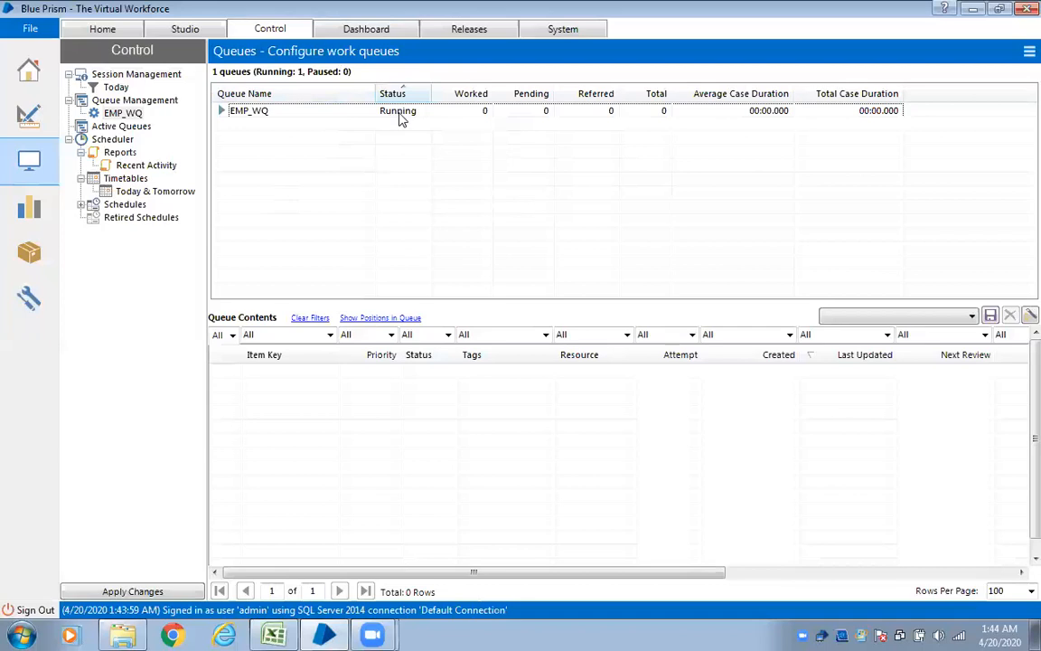
click(311, 112)
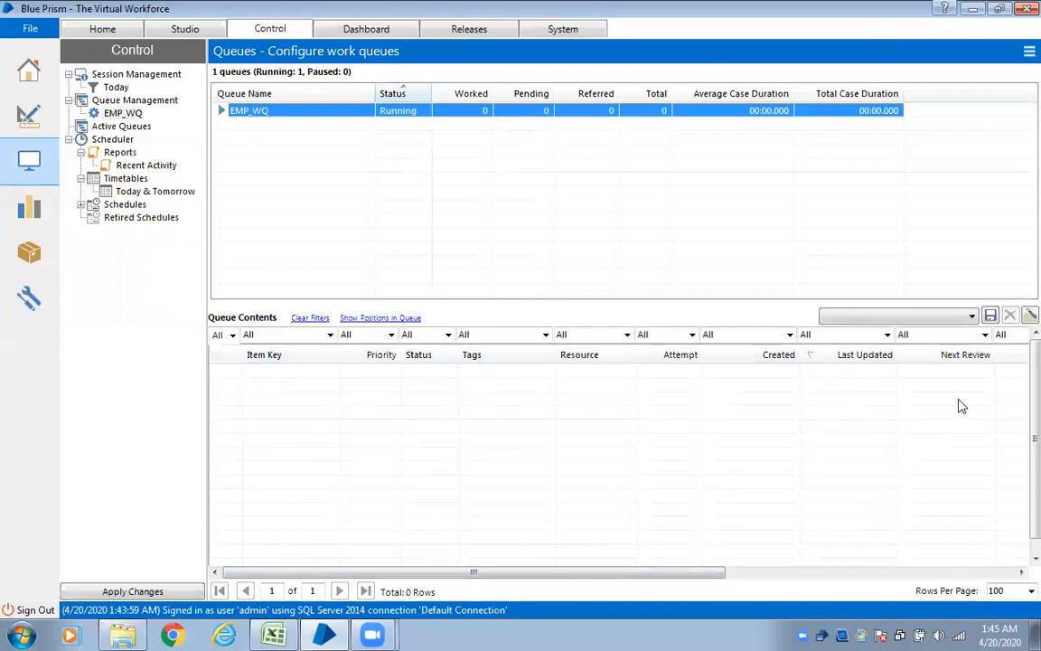
drag(721, 573, 343, 533)
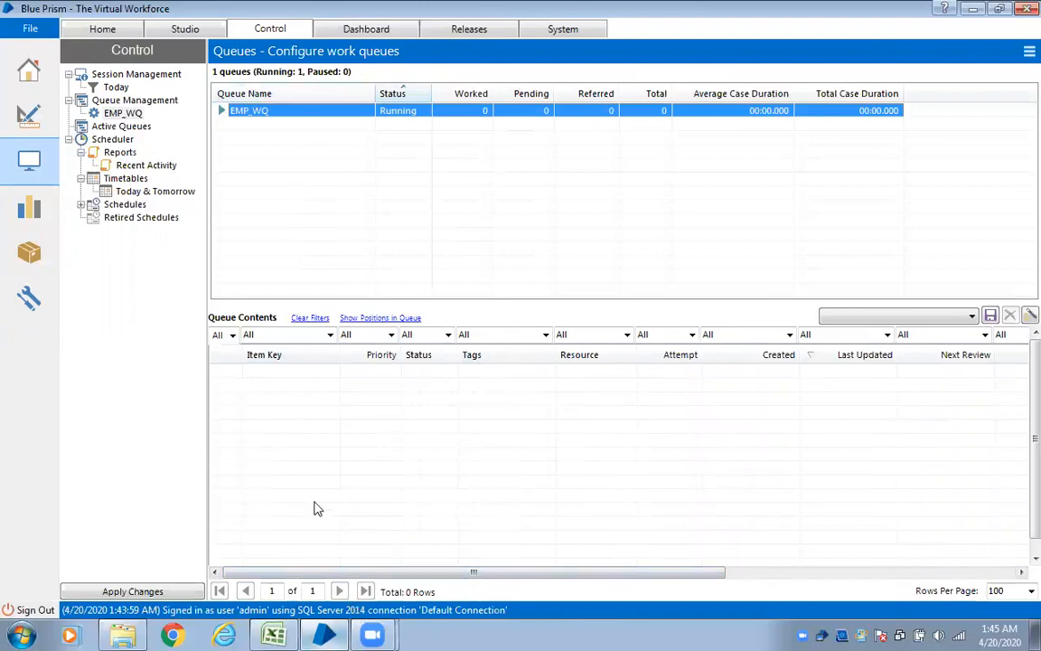
Step: Switch to the Work_Queue workbook in Excel and note the item statuses pending and locked in cells I11 and I12
click(274, 635)
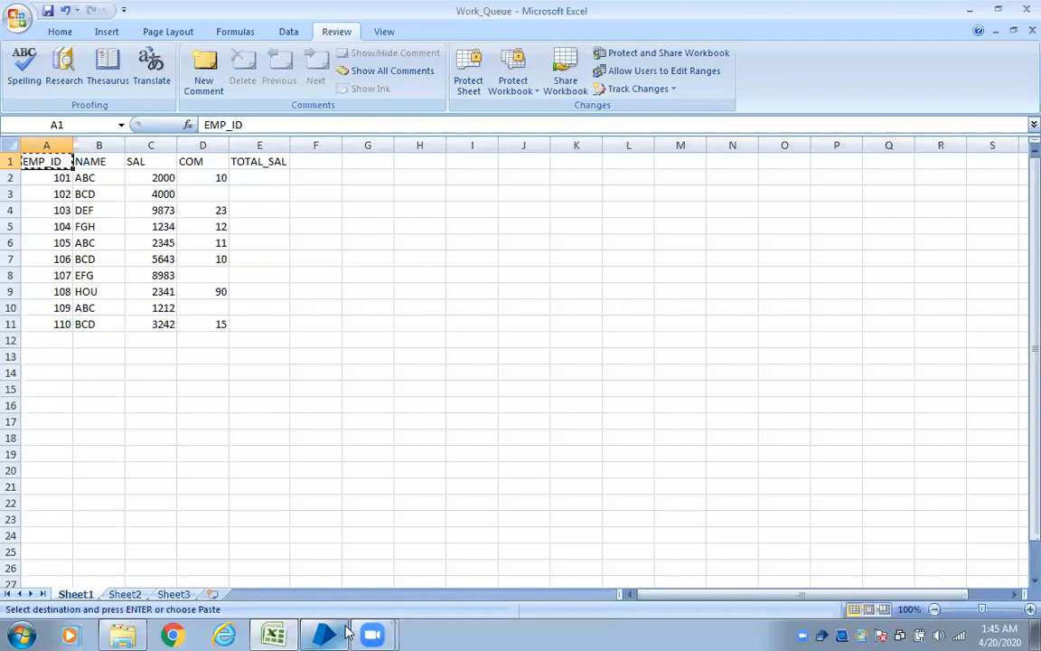
click(325, 634)
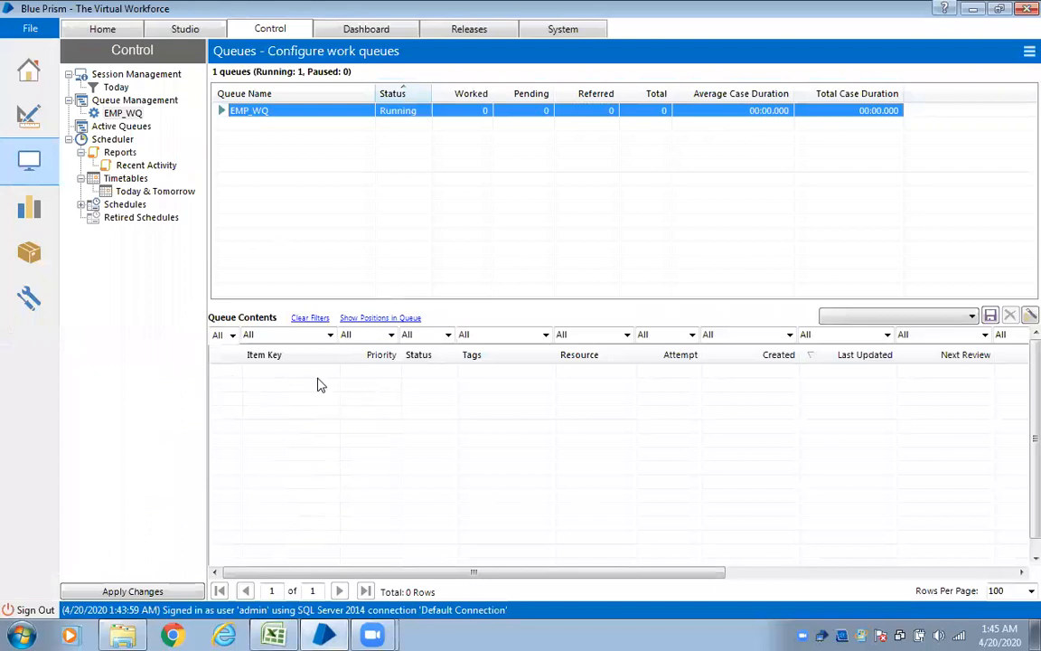
click(279, 633)
click(453, 327)
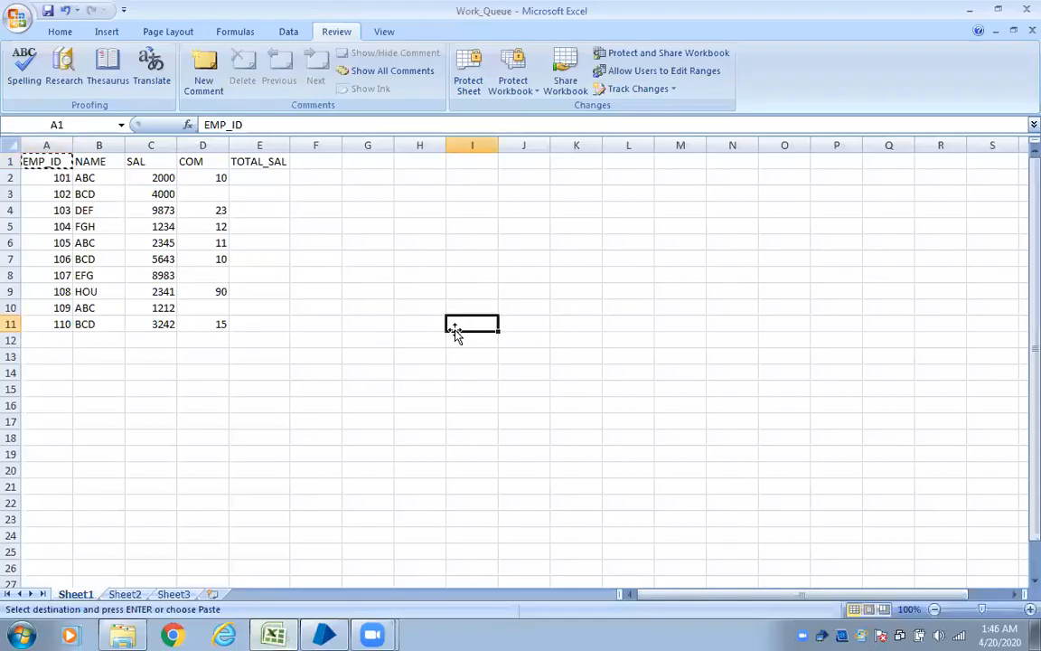
text(pendin)
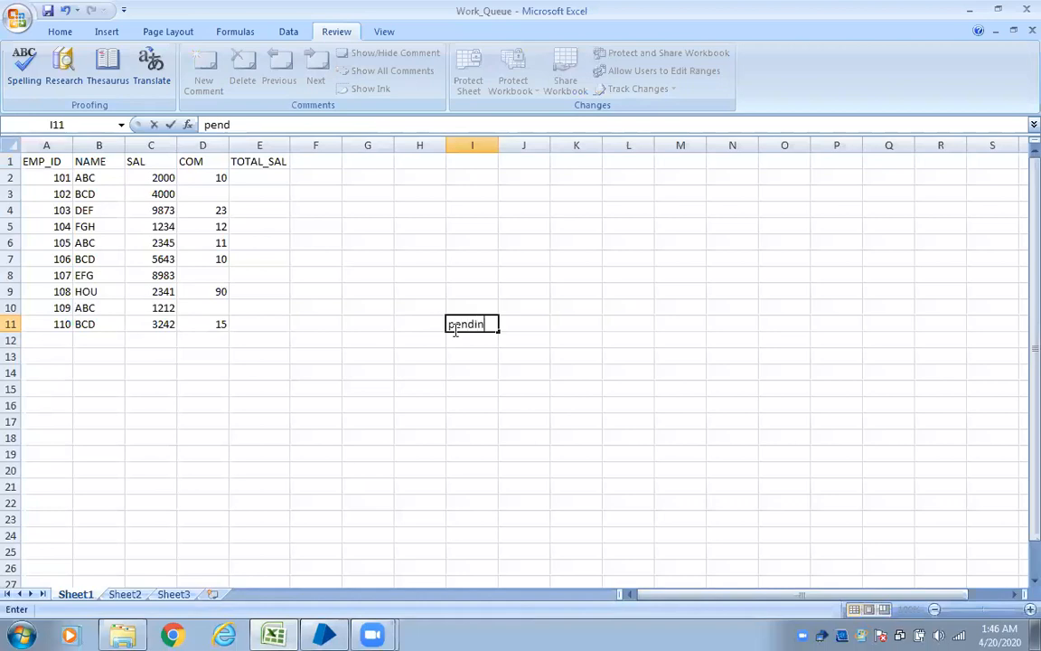
text(g)
key(Return)
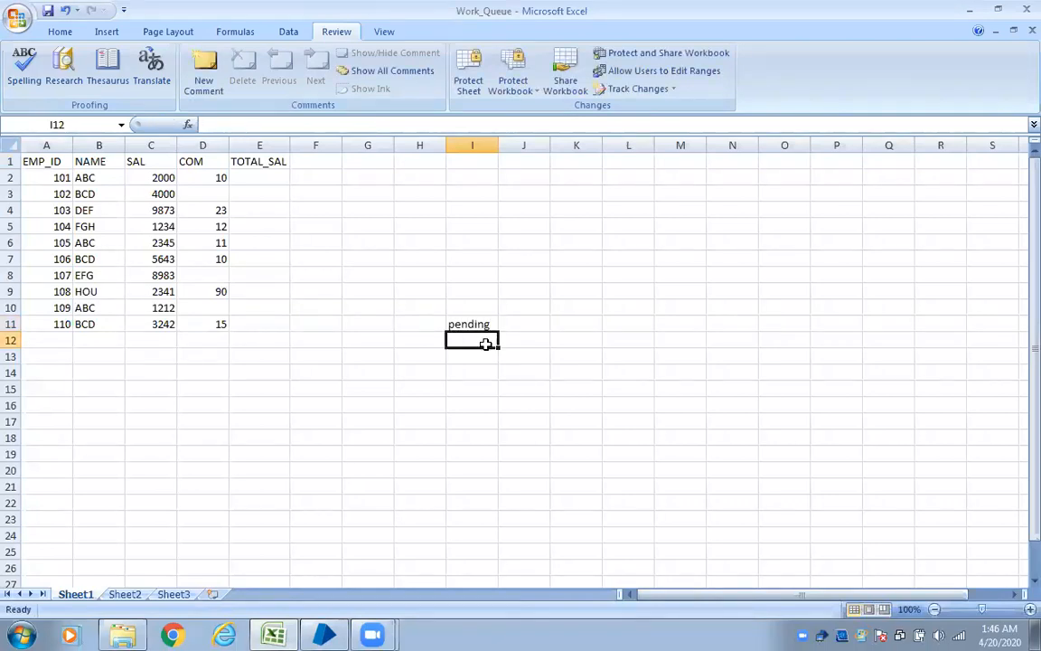
text(locked)
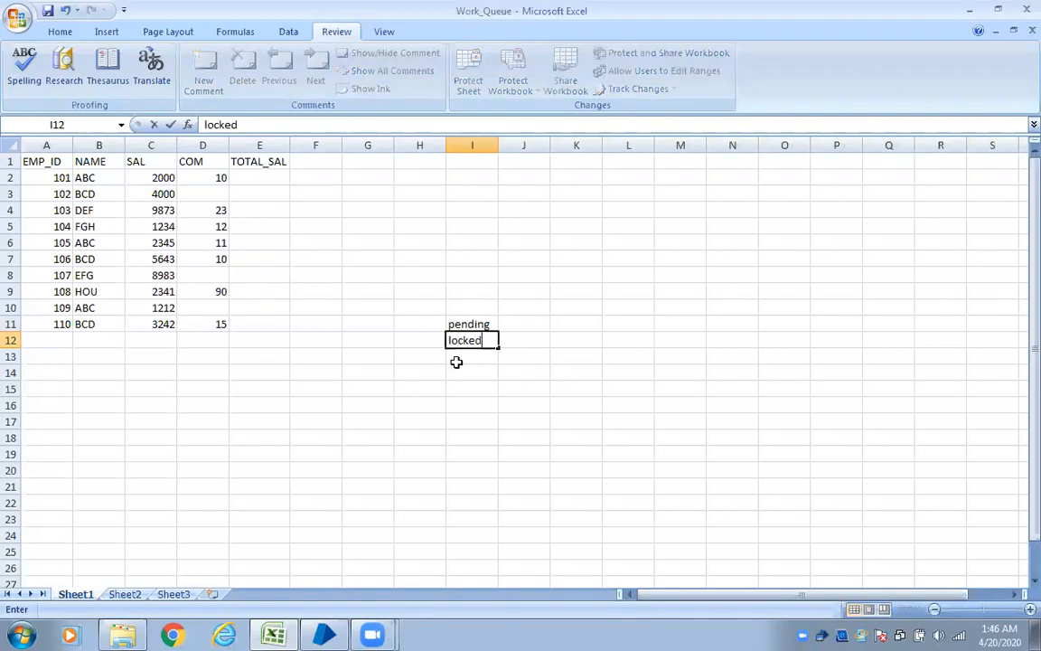
key(Return)
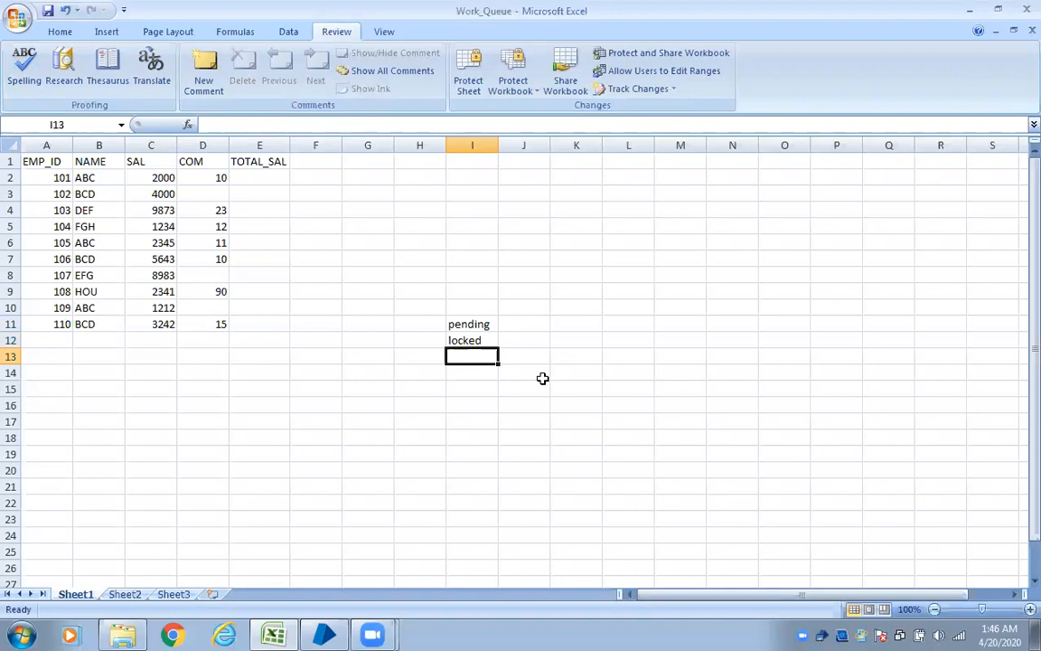
Step: Extend the status list with completed in I13 and Exception in I14, and select the four statuses
drag(501, 342, 440, 350)
click(467, 358)
text(completed)
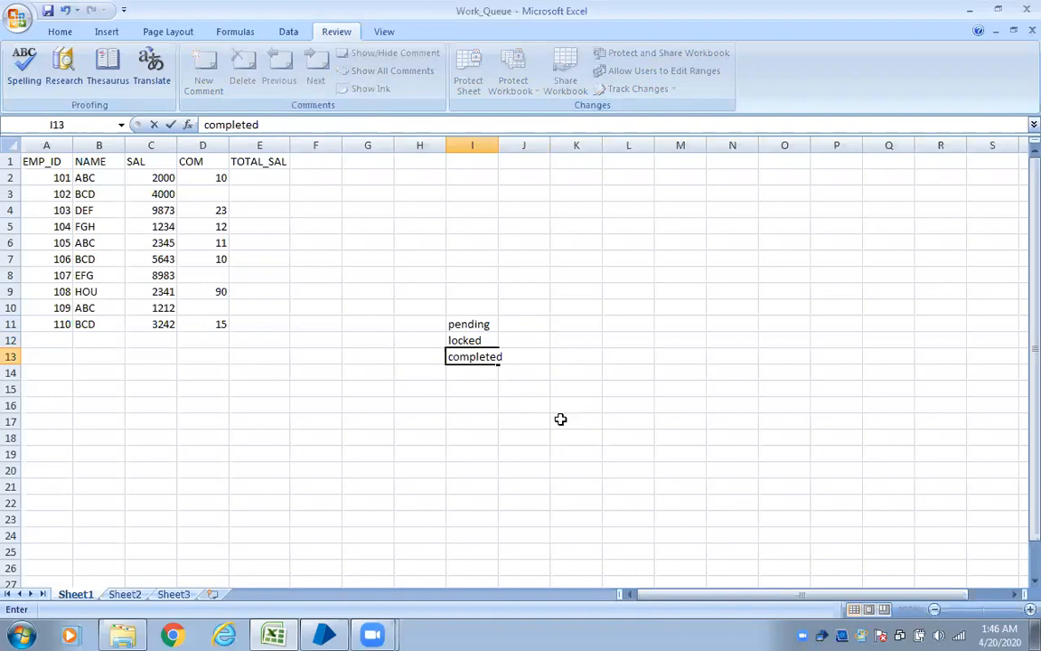
click(465, 373)
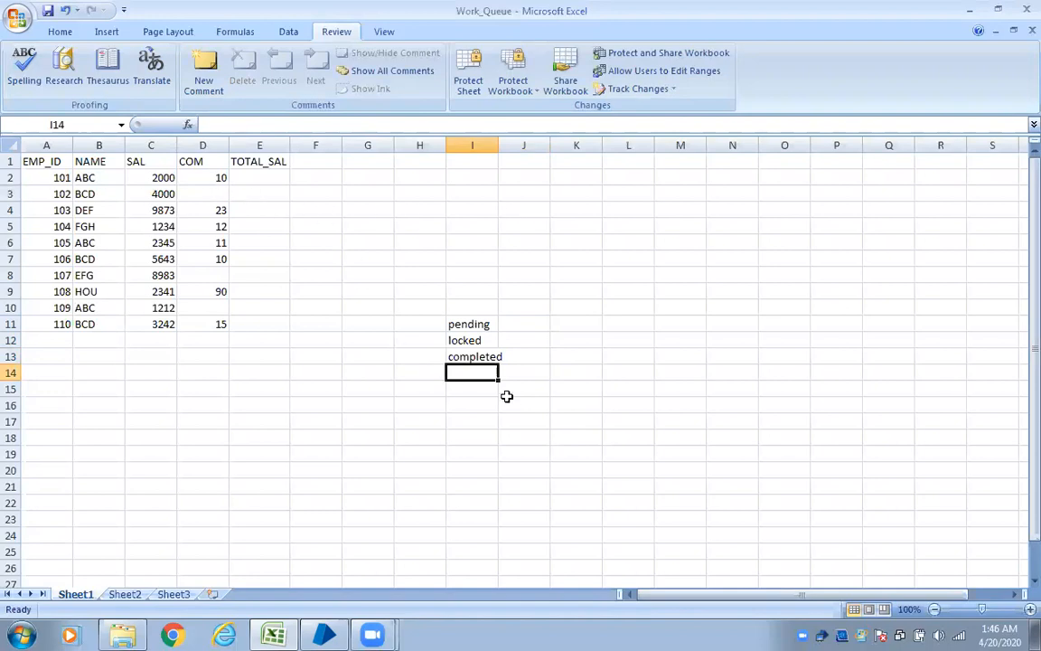
text(Except)
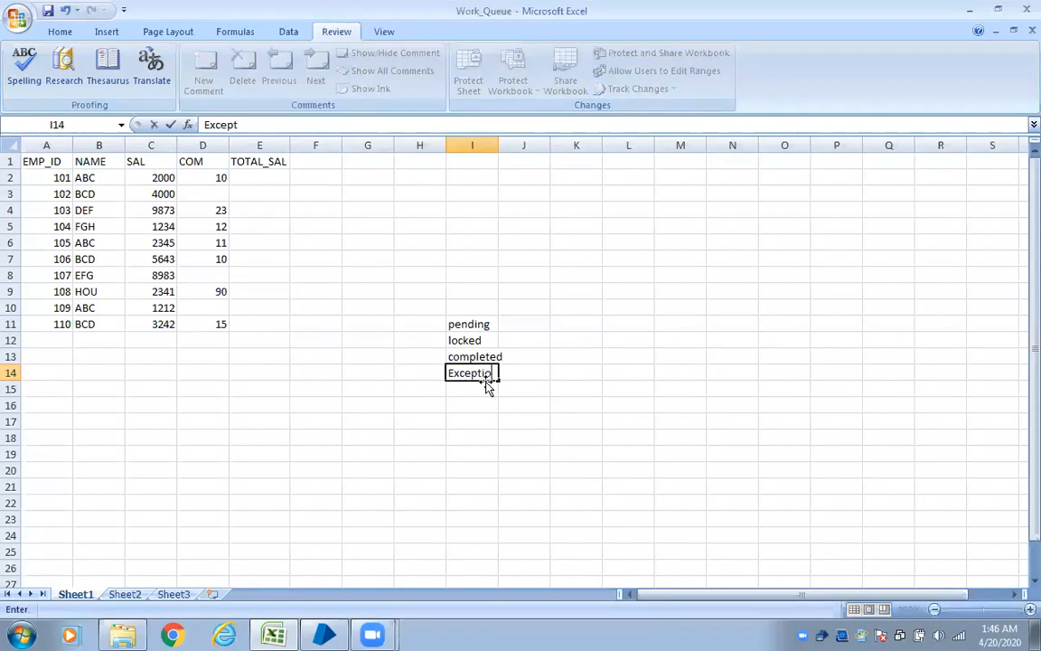
text(ion)
drag(592, 408, 595, 425)
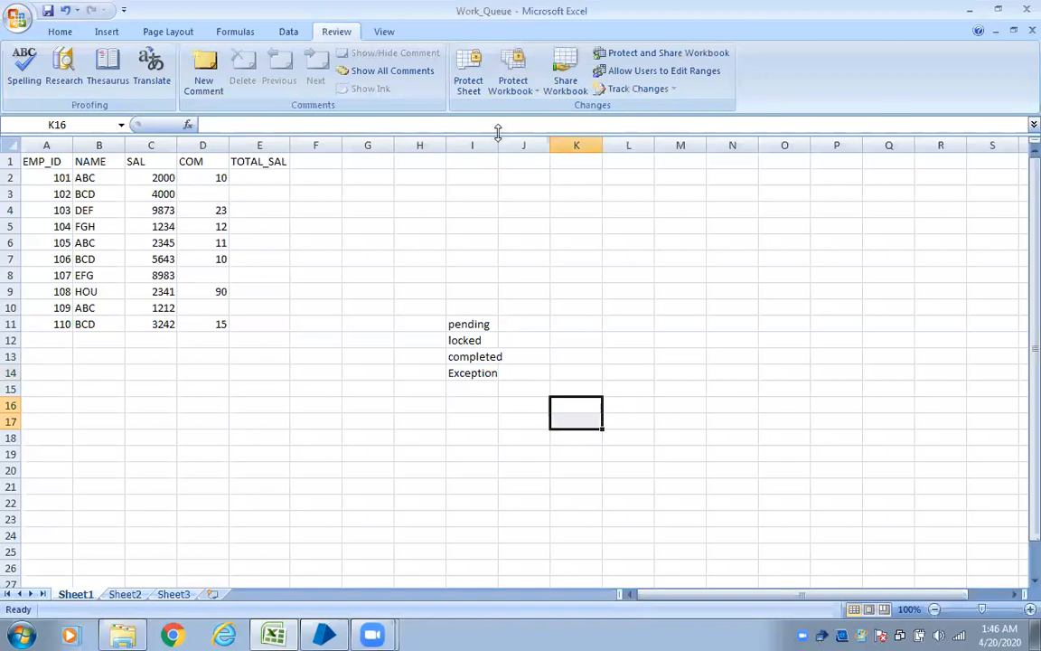
drag(476, 326, 493, 370)
click(553, 403)
drag(487, 322, 484, 376)
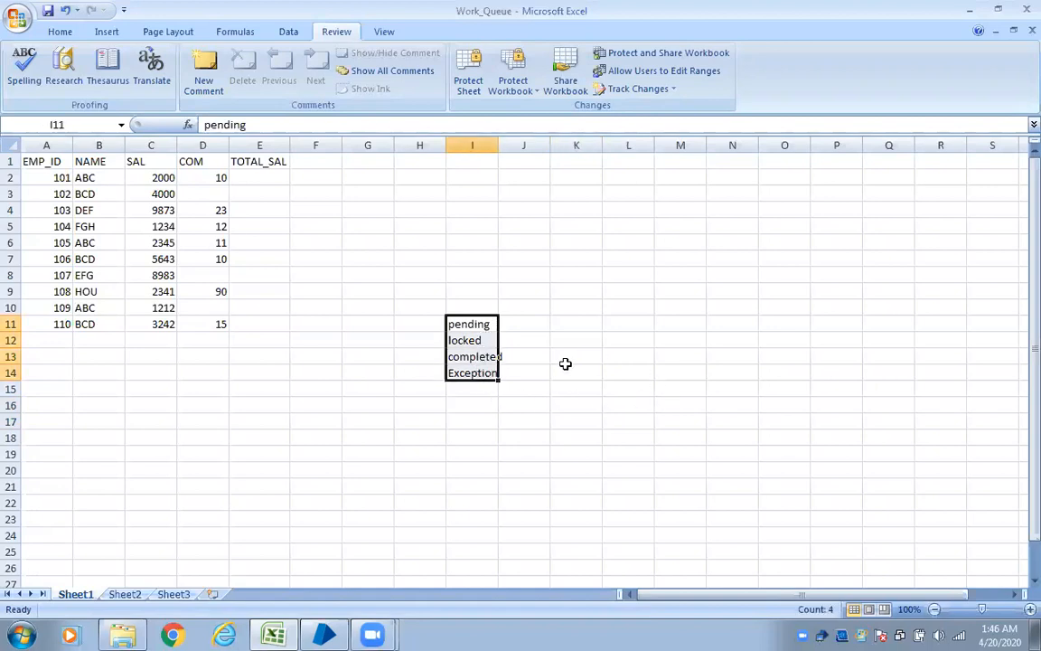
Step: Switch to Blue Prism and review the EMP_WQ work queue's settings, followed by its status in queue management
click(331, 632)
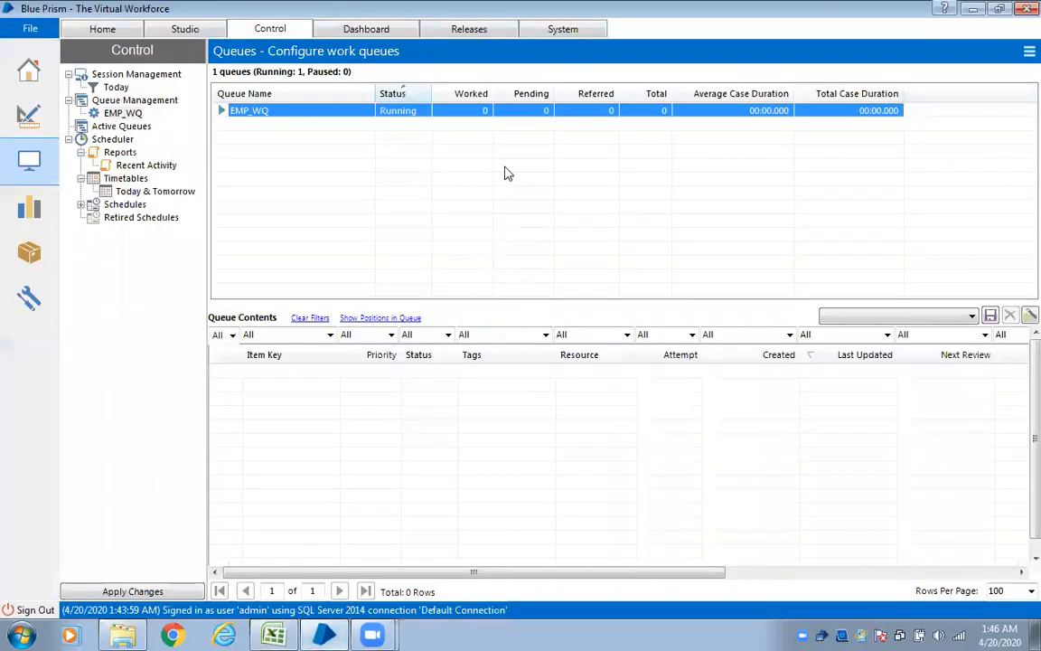
click(586, 34)
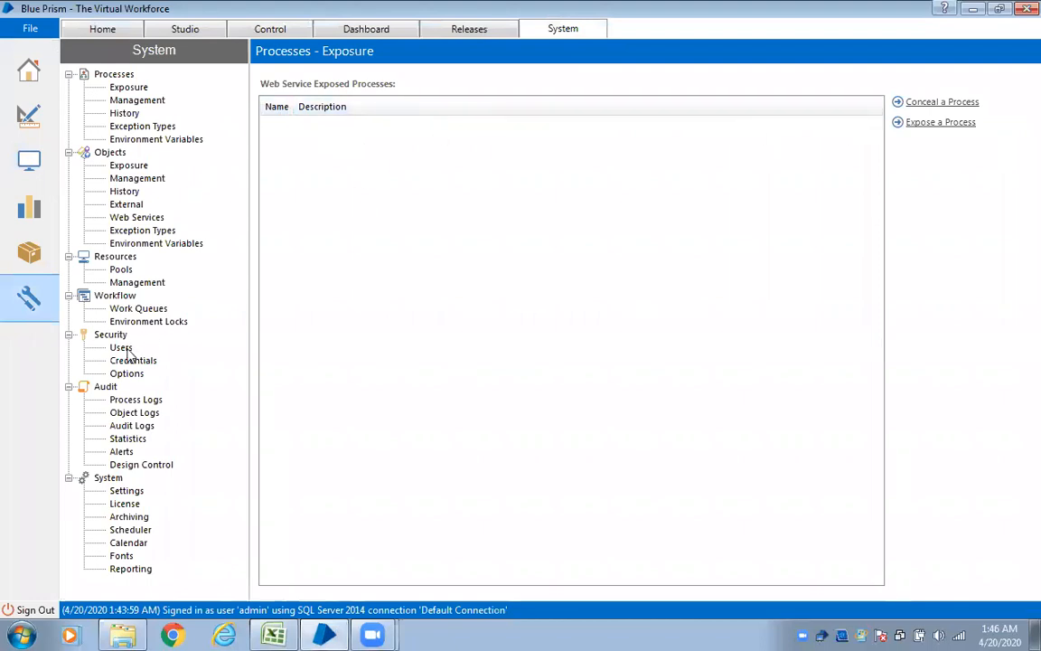
click(137, 308)
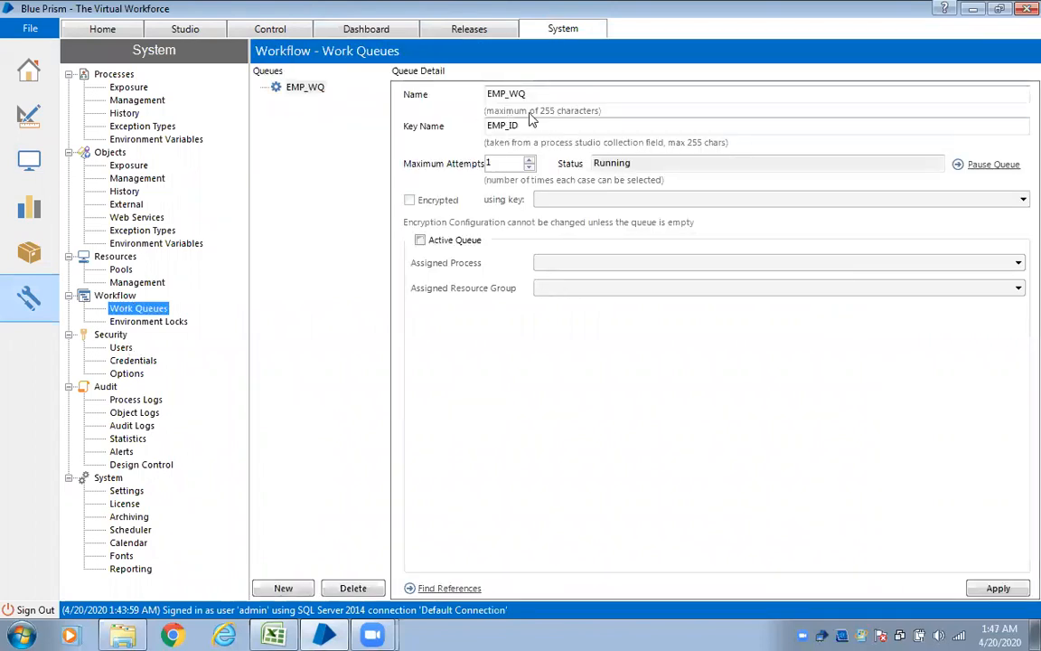
click(263, 29)
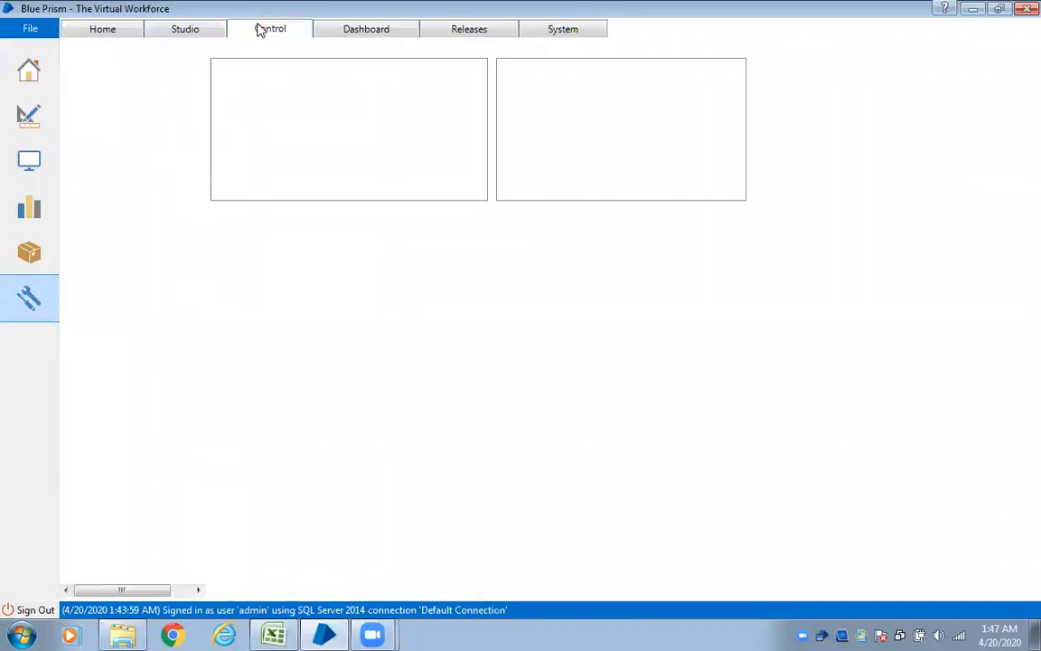
click(102, 114)
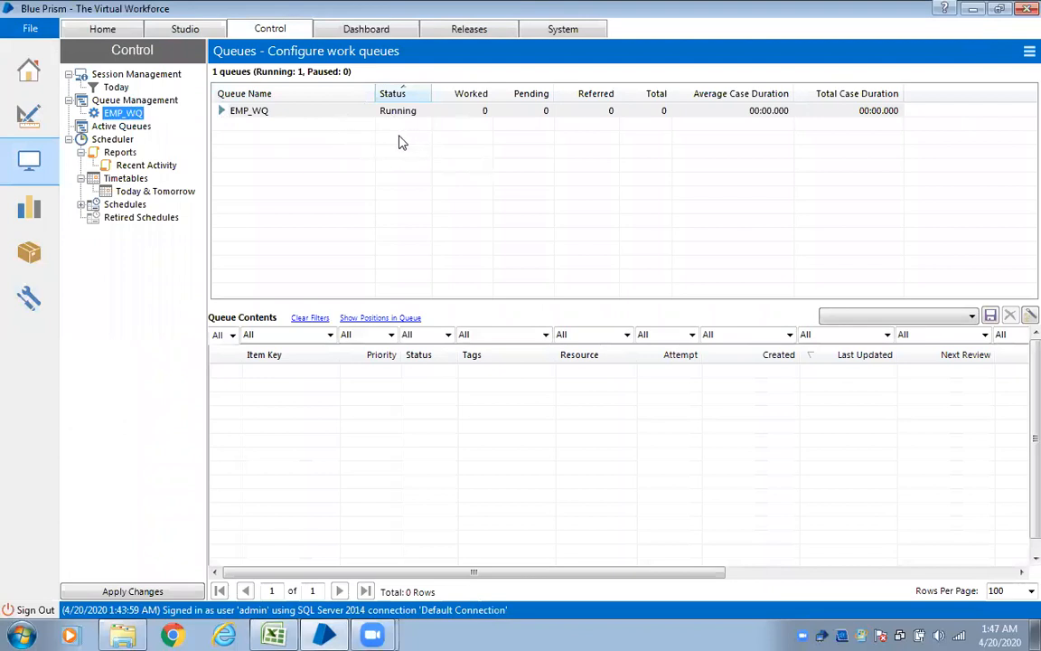
Step: Create a process named WQ in the BluePrism process group and open it for editing
click(206, 33)
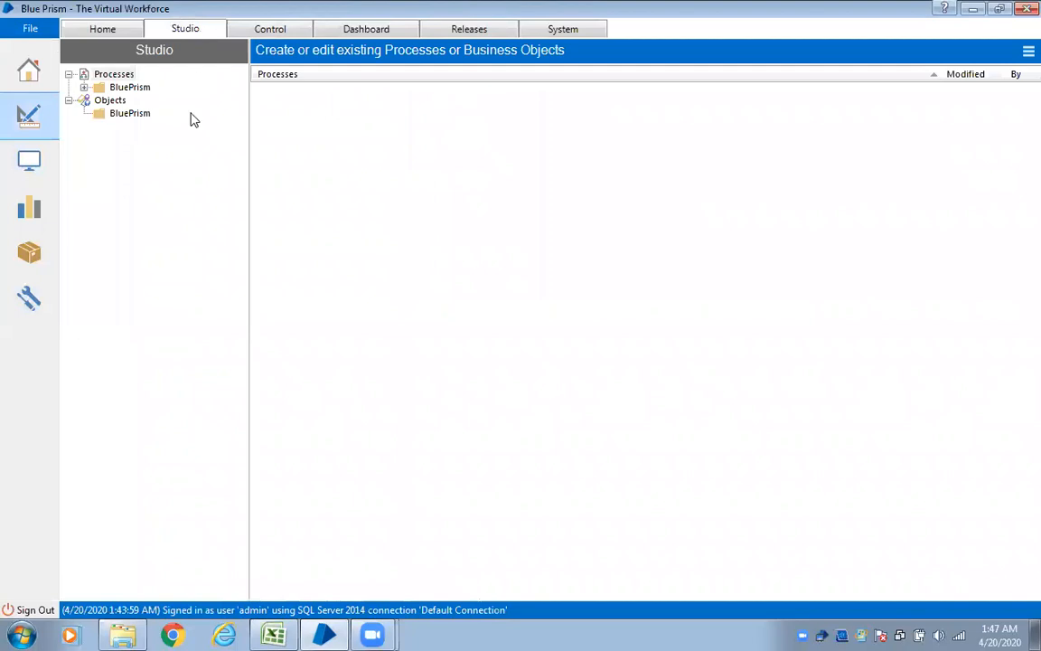
click(84, 87)
right_click(131, 87)
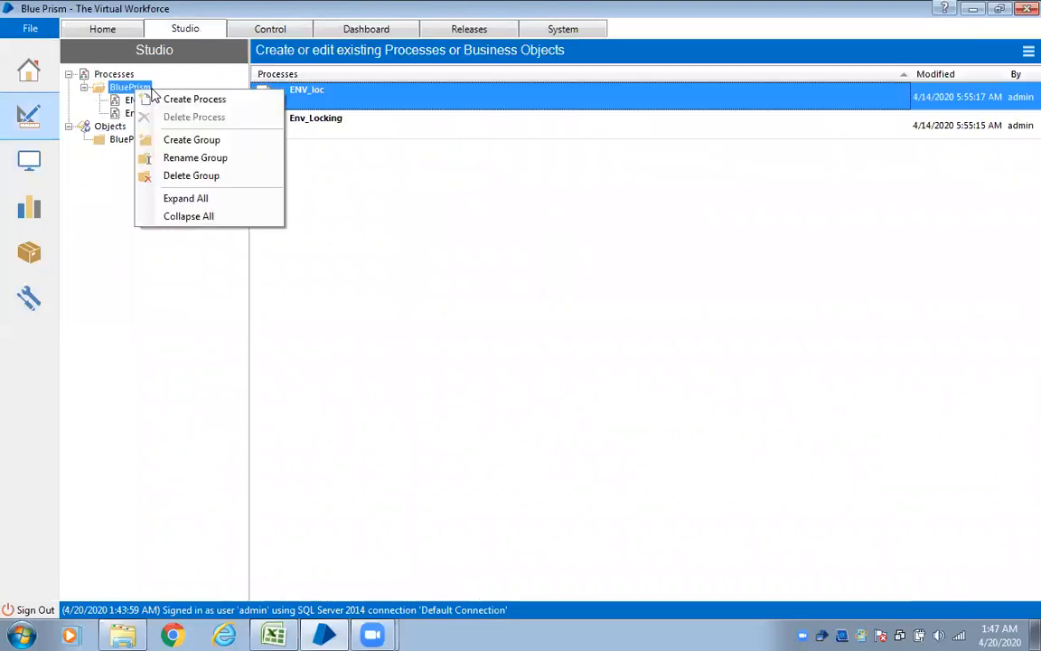
click(176, 101)
text(WQ)
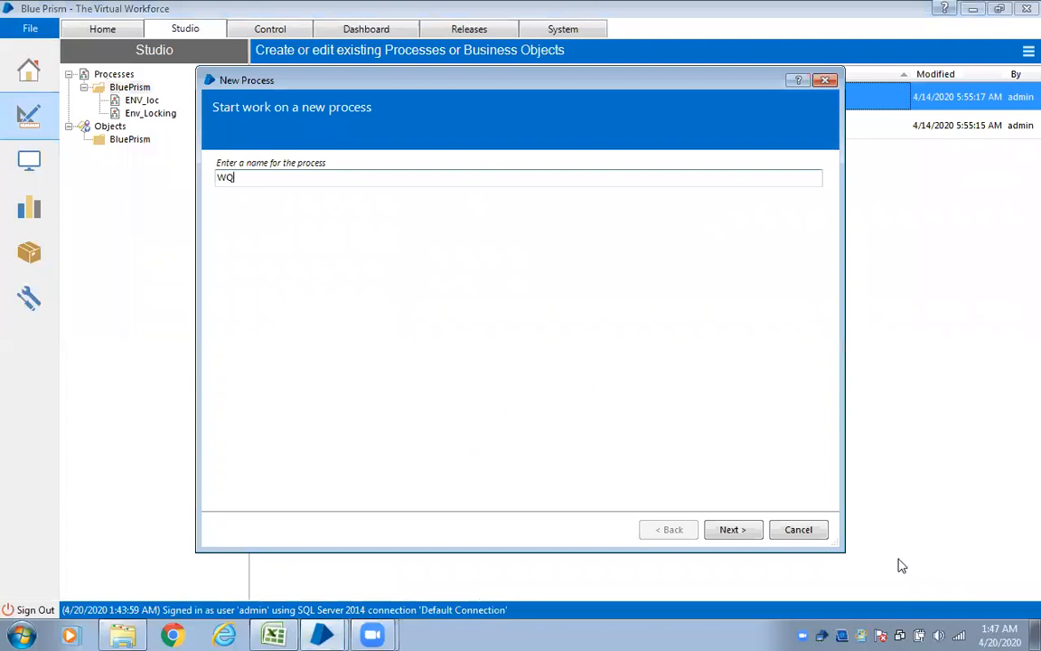
click(737, 529)
click(737, 529)
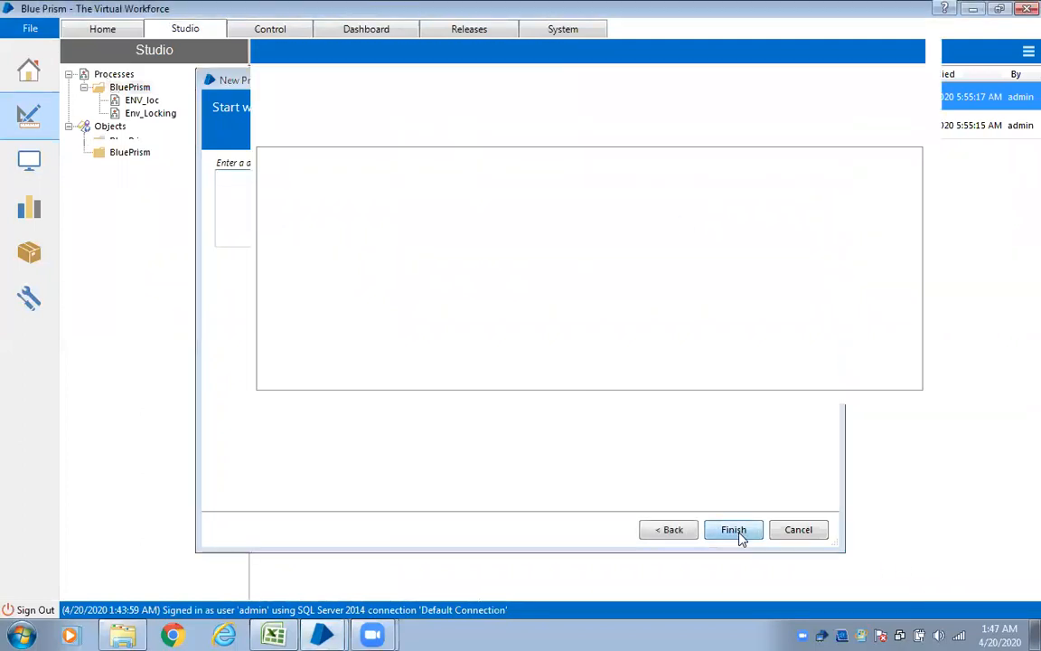
click(134, 127)
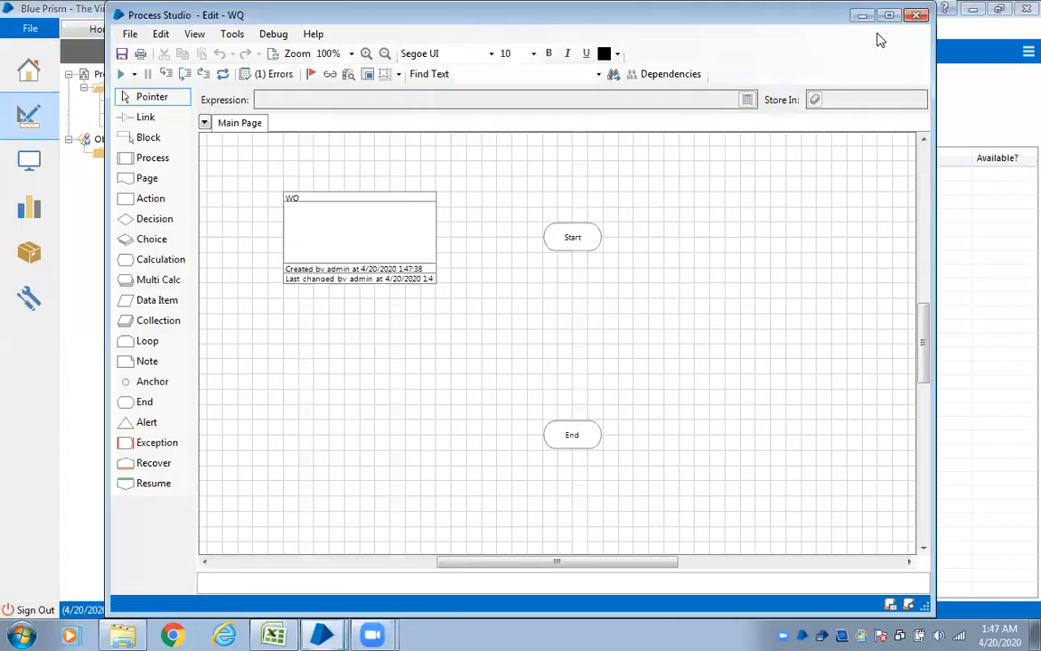
Step: Place an Action stage between Start and End in the WQ process and assign it the Work Queues business object
click(889, 15)
drag(40, 191, 573, 317)
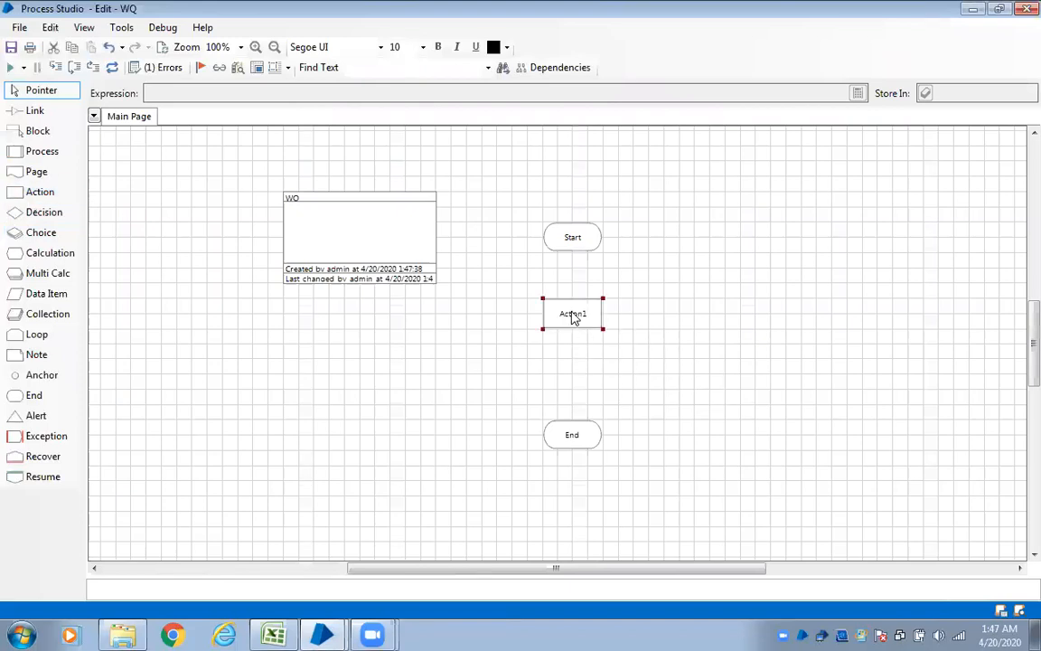
double_click(571, 316)
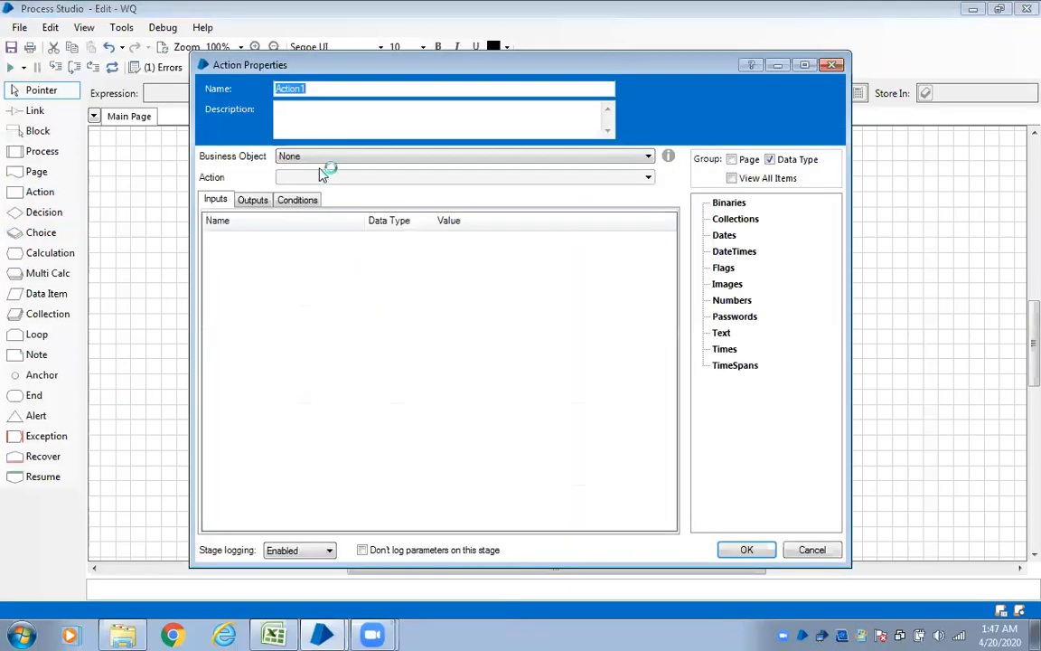
click(322, 157)
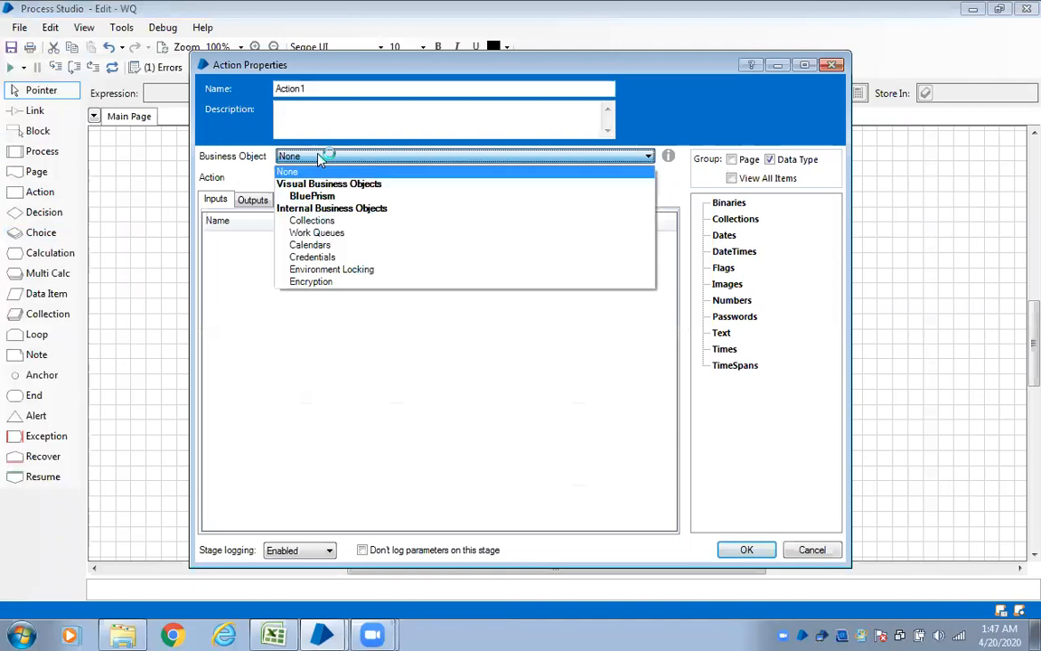
click(321, 233)
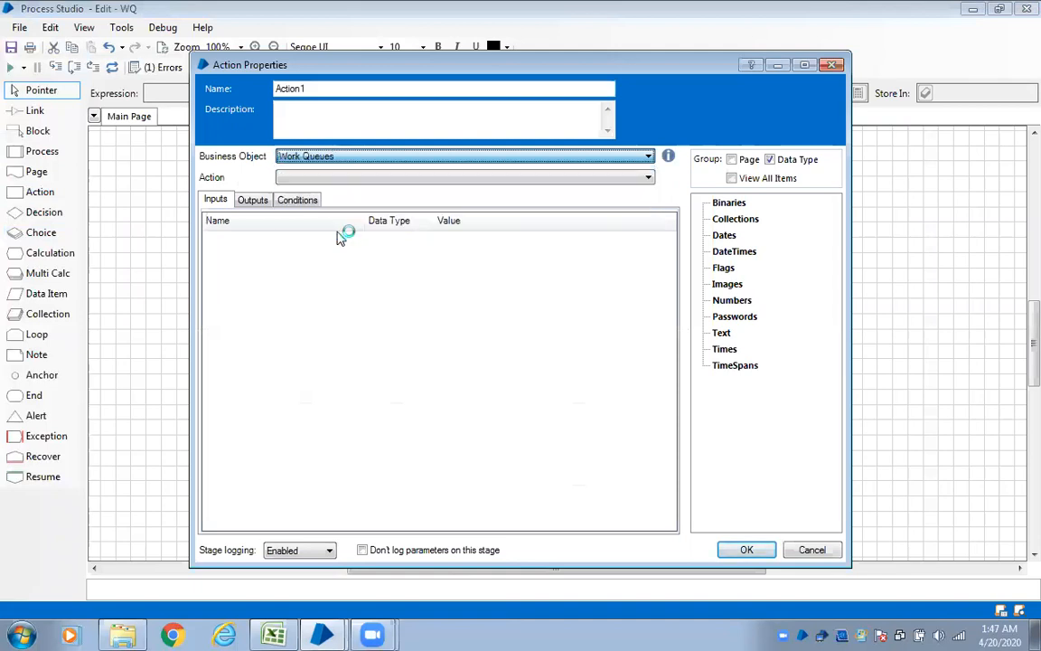
Step: Review the available Work Queues actions, keep Add To Queue for the stage and save its properties
click(370, 179)
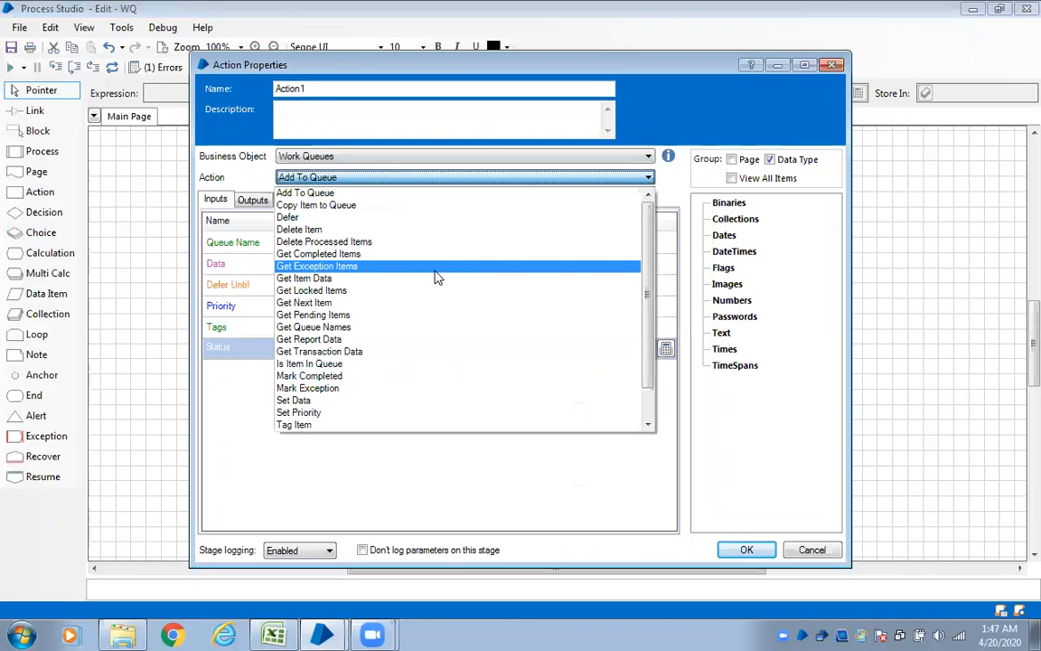
scroll(435, 288, down, 1)
scroll(439, 346, up, 1)
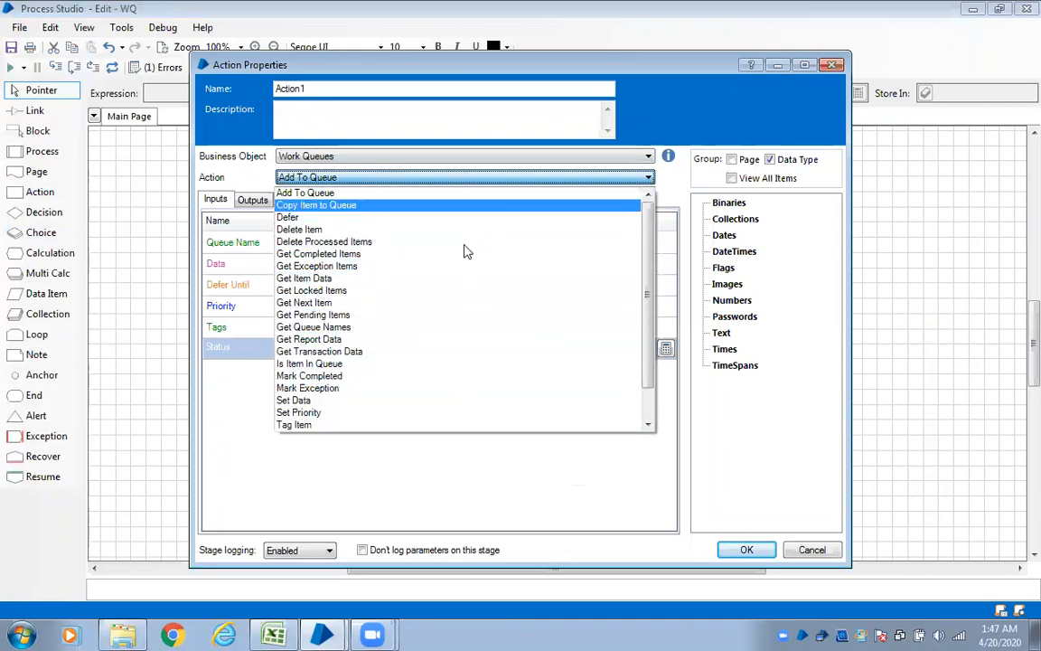
scroll(461, 289, down, 1)
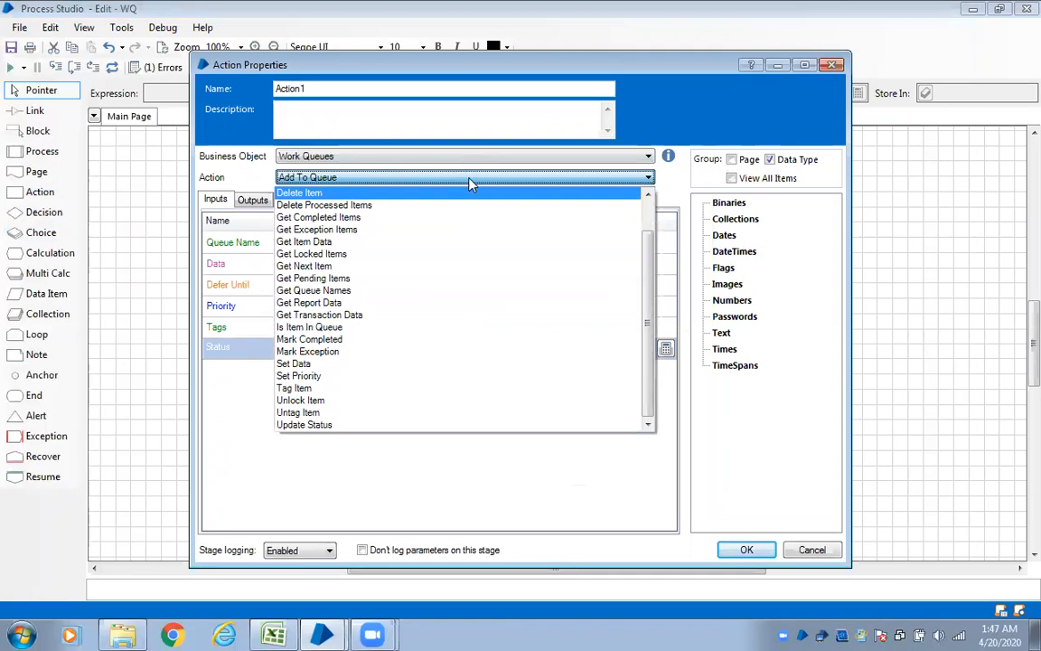
scroll(470, 185, up, 1)
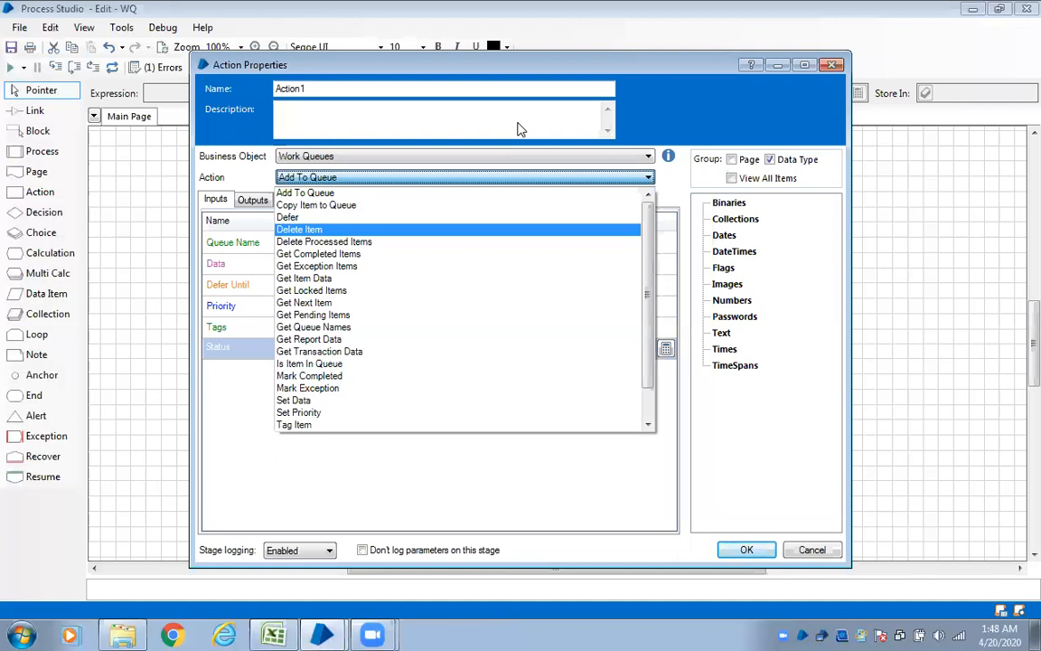
click(767, 485)
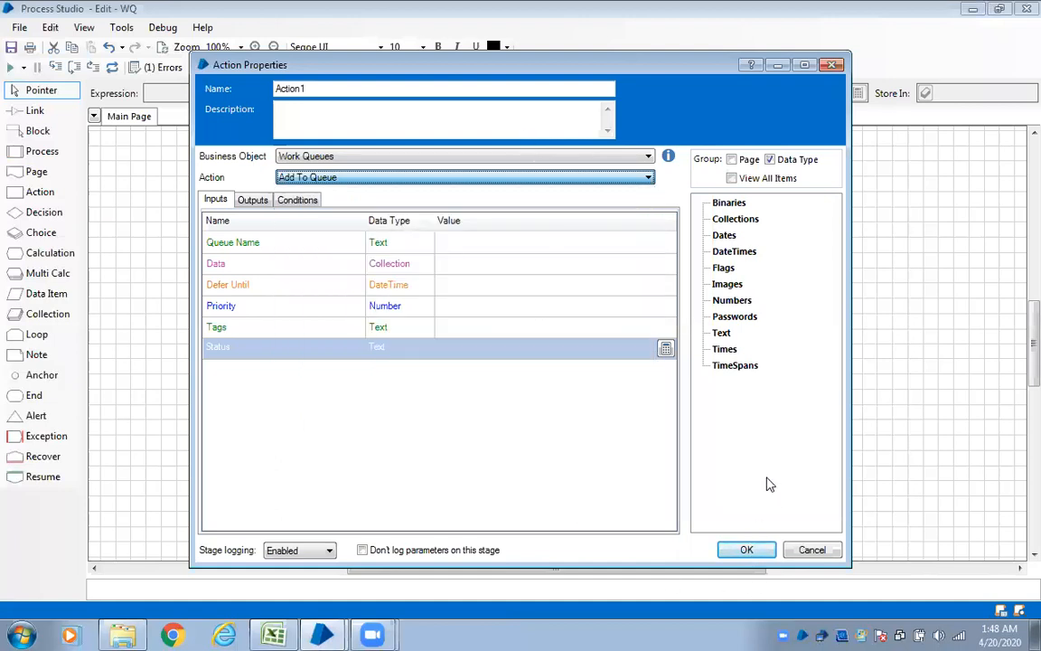
click(747, 549)
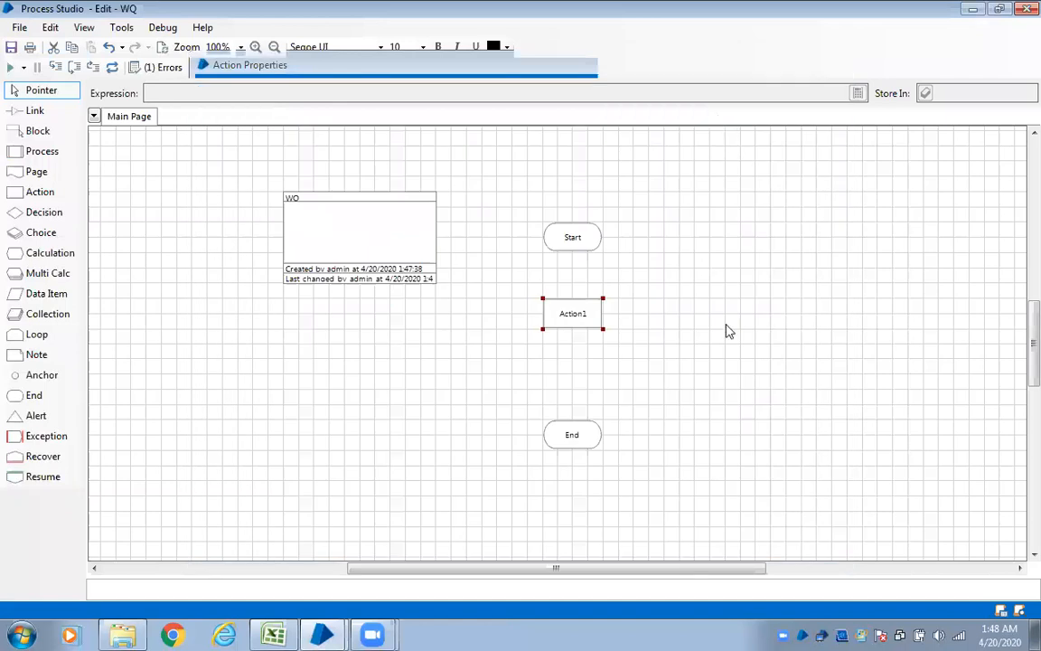
drag(508, 301, 721, 360)
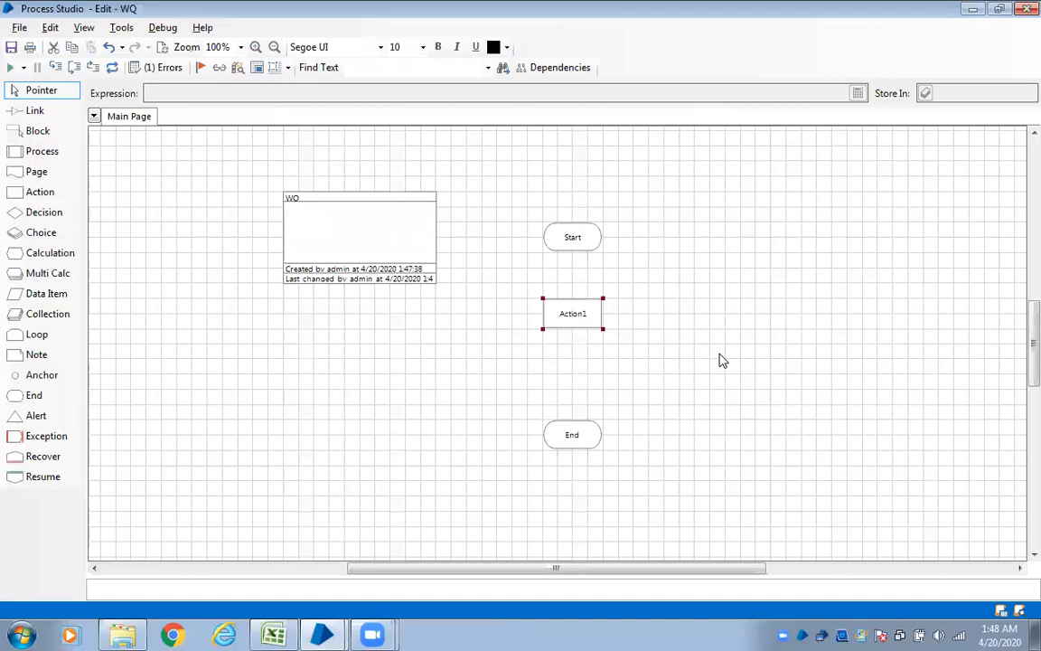
key(alt)
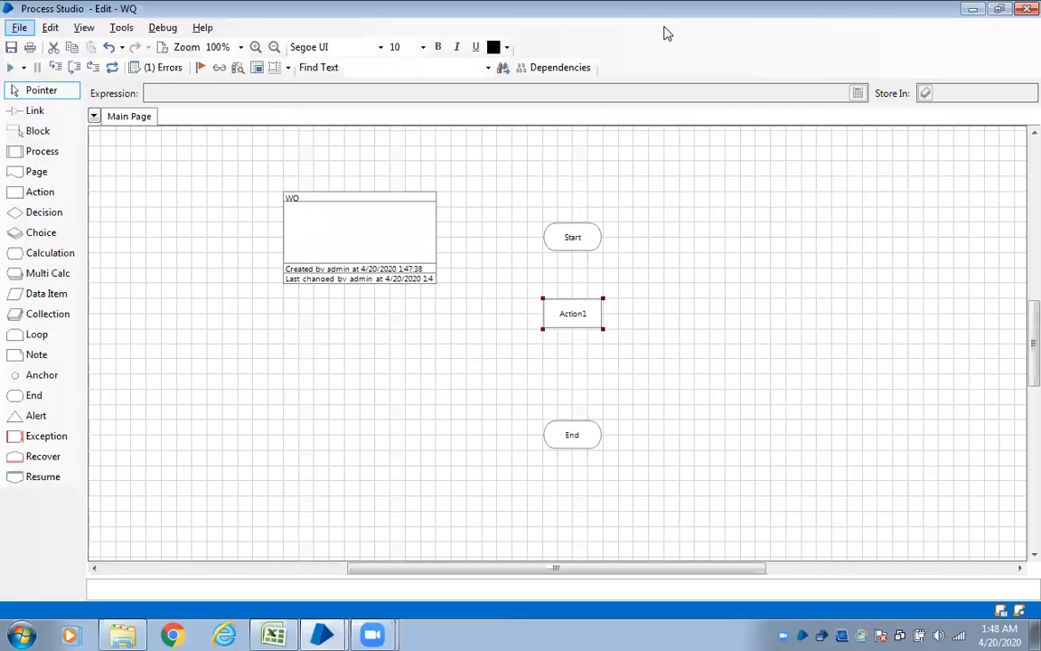